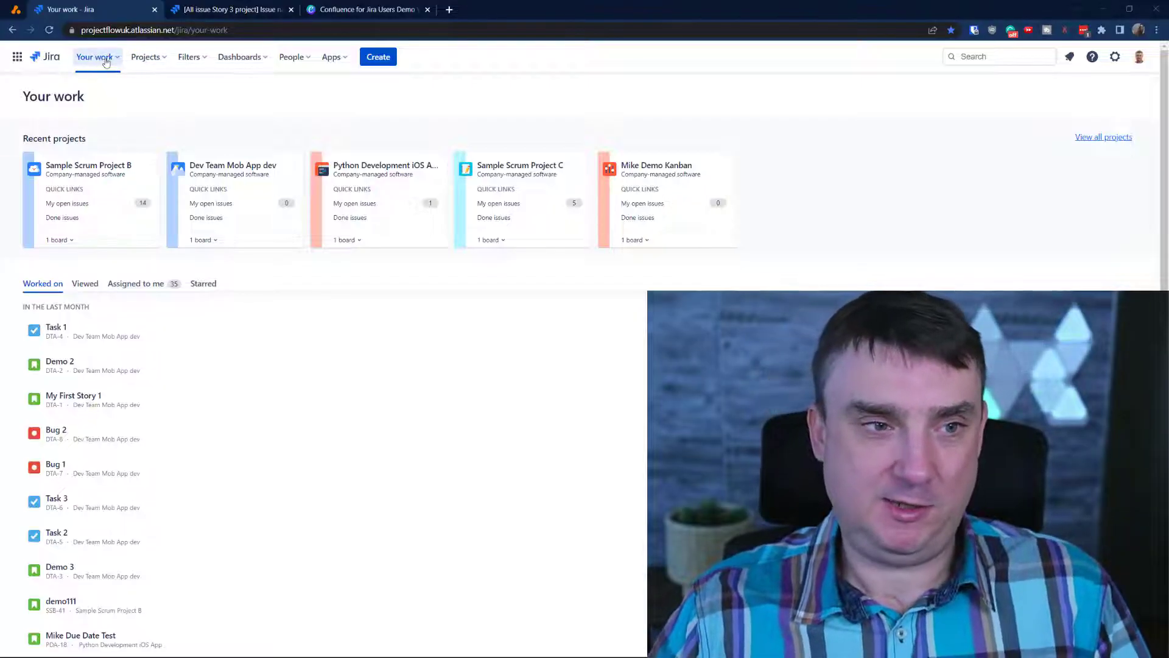
# - View the list of all dashboards and start creating a new dashboard
pyautogui.click(228, 58)
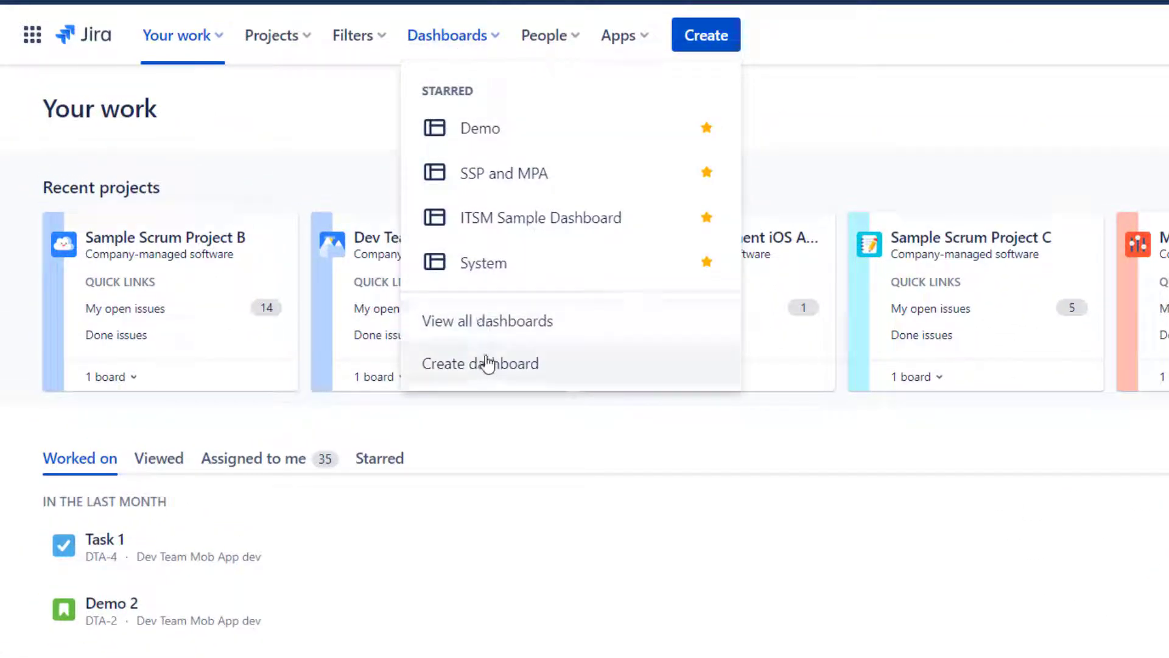
pyautogui.click(487, 329)
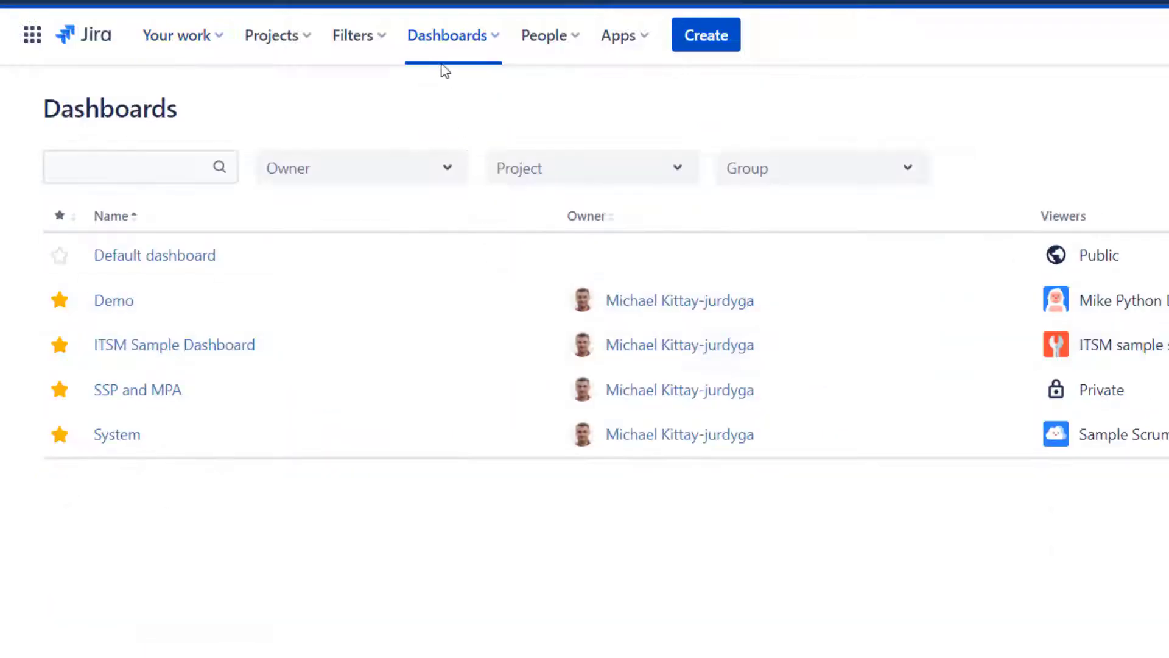
pyautogui.click(436, 46)
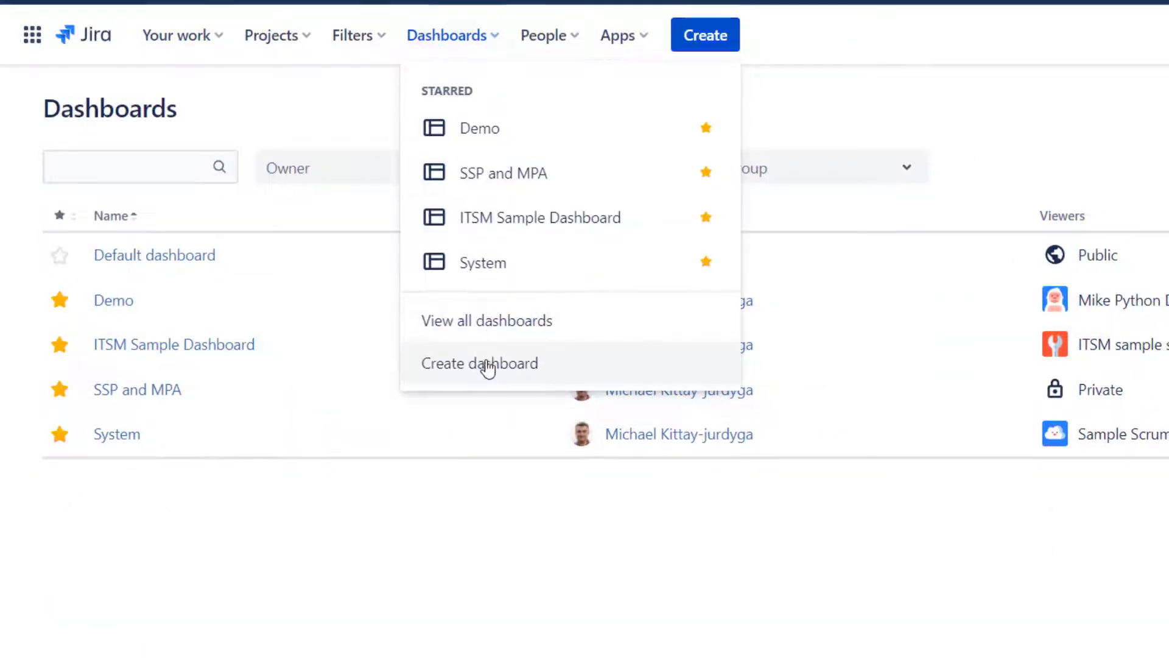
pyautogui.click(261, 234)
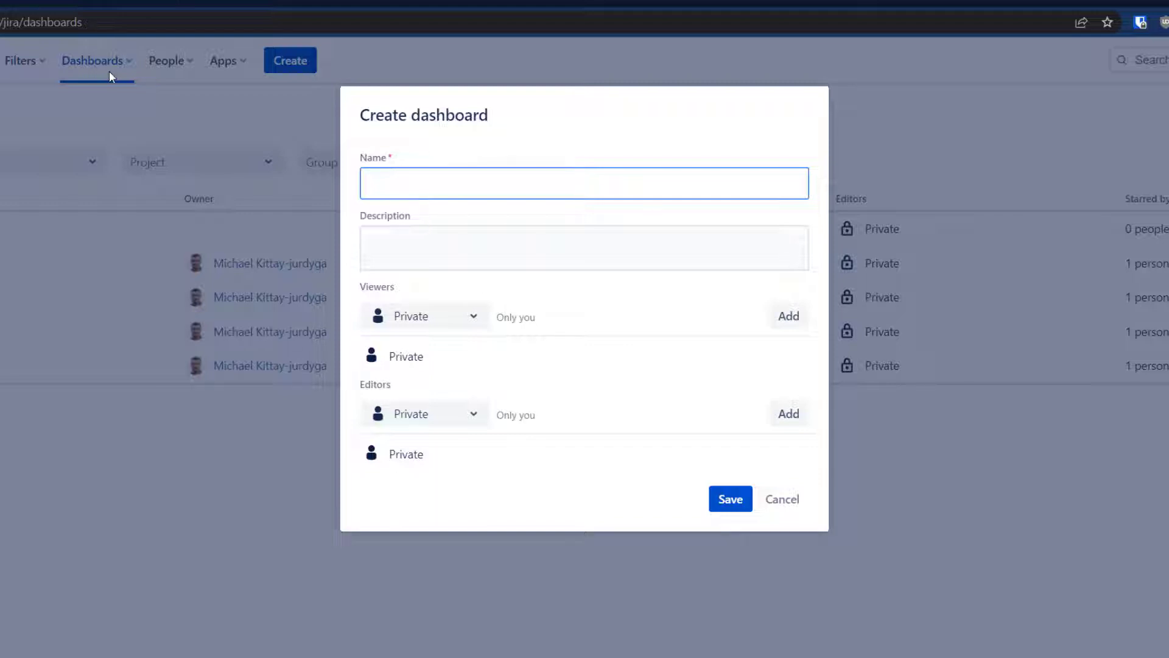
pyautogui.write('dfdsf')
pyautogui.press('BackSpace')
pyautogui.press('BackSpace')
pyautogui.press('BackSpace')
pyautogui.press('BackSpace')
pyautogui.press('BackSpace')
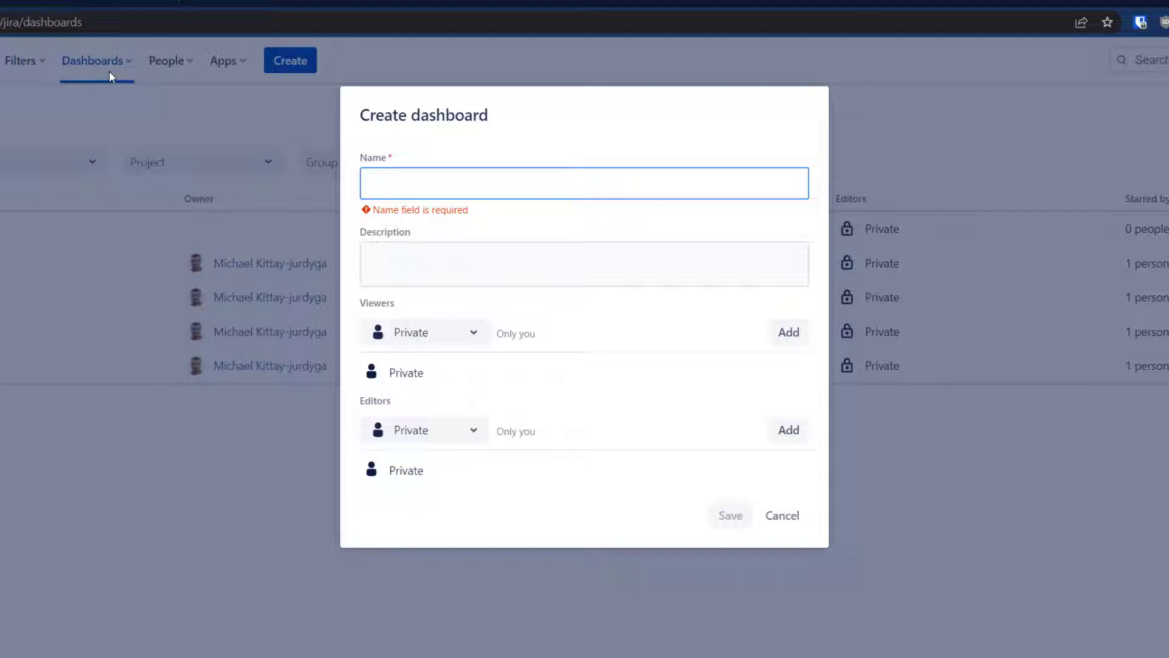
# - Name the new dashboard with the owner's first name followed by "Demo Dashboard" and check the available viewer access types
pyautogui.write('Mike Demo ')
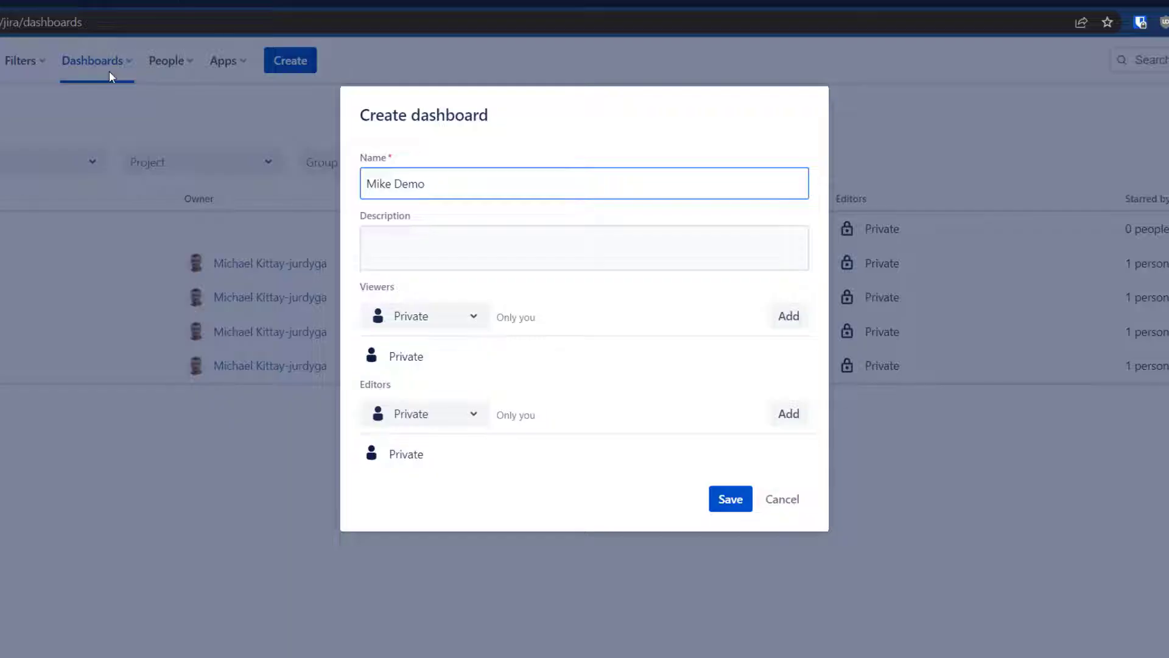
pyautogui.write('Dashboard')
pyautogui.click(471, 318)
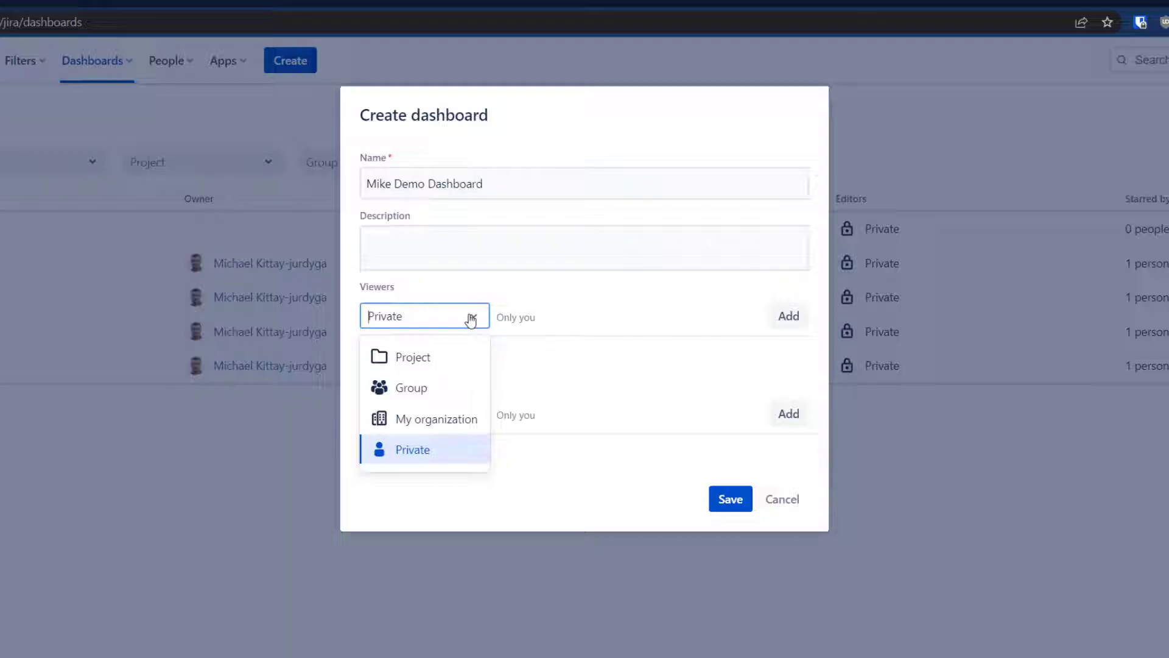
pyautogui.click(553, 303)
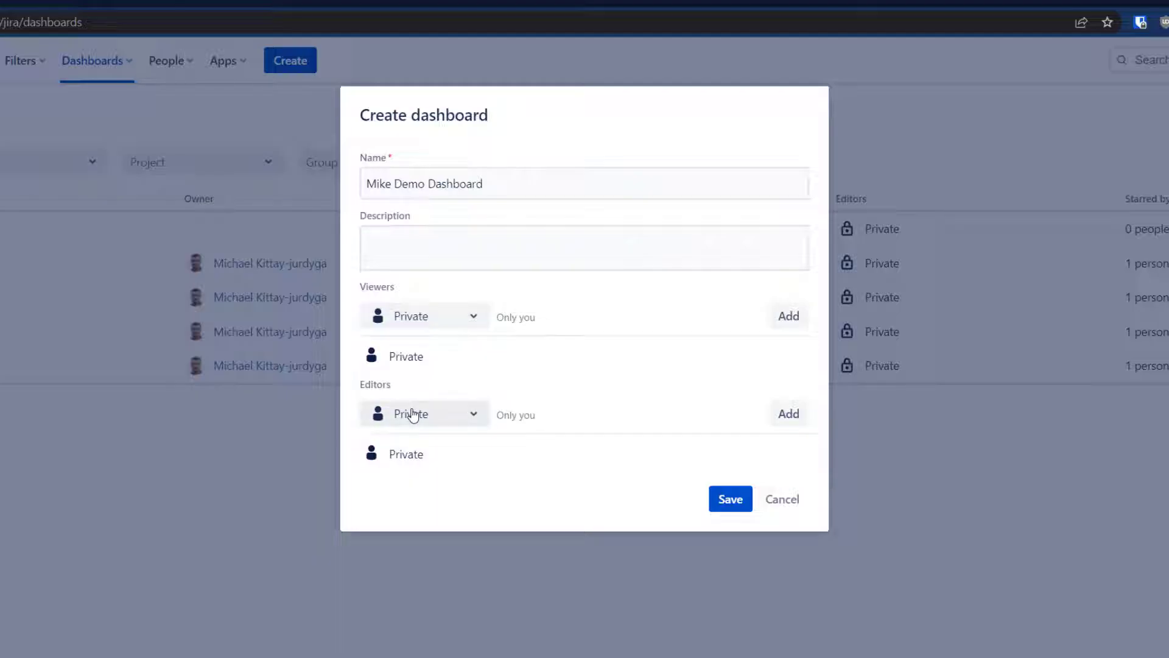
# - Grant viewing access to all roles of the Python Development iOS App project
pyautogui.click(473, 319)
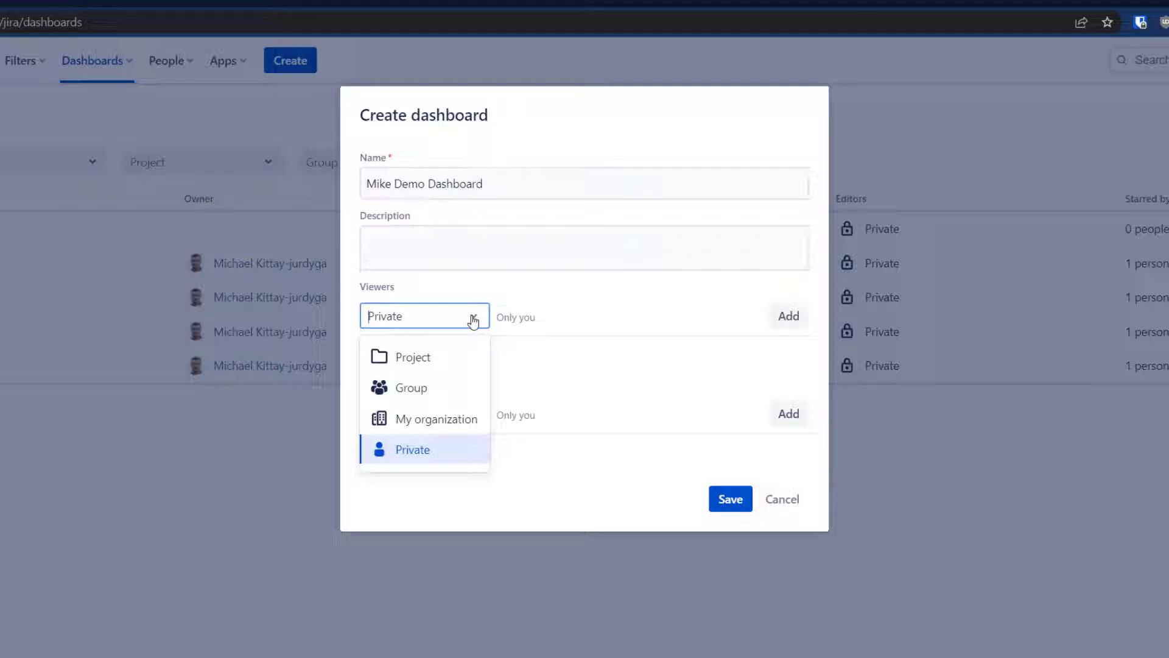
pyautogui.click(425, 365)
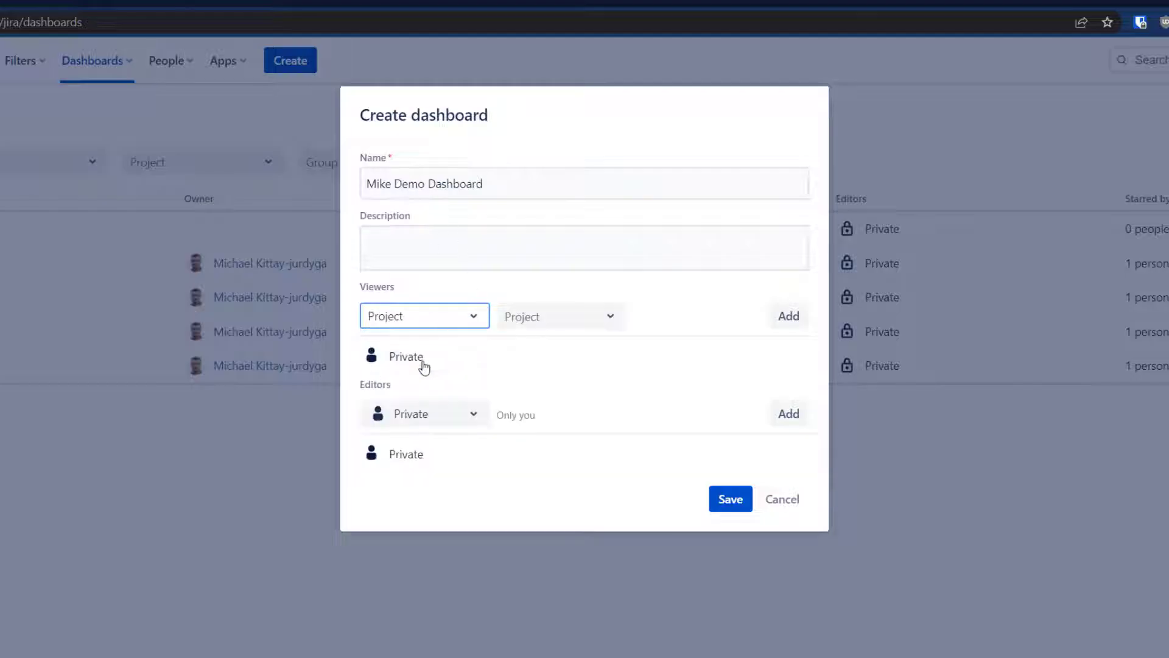
pyautogui.click(418, 317)
pyautogui.click(557, 317)
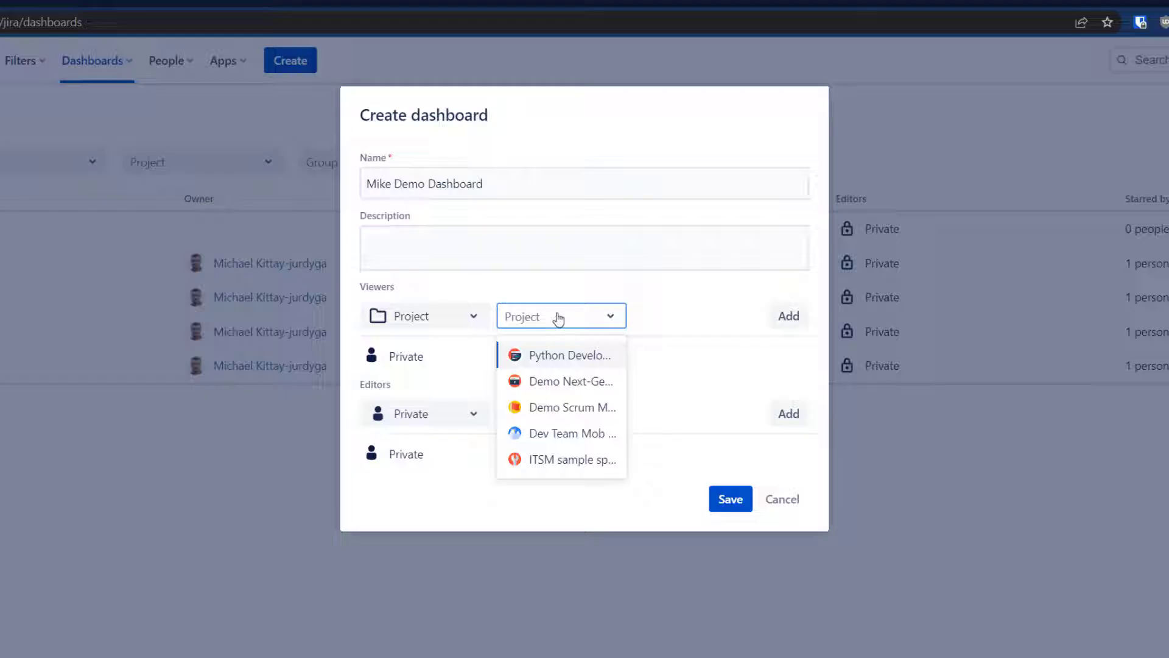
pyautogui.click(549, 357)
pyautogui.click(718, 317)
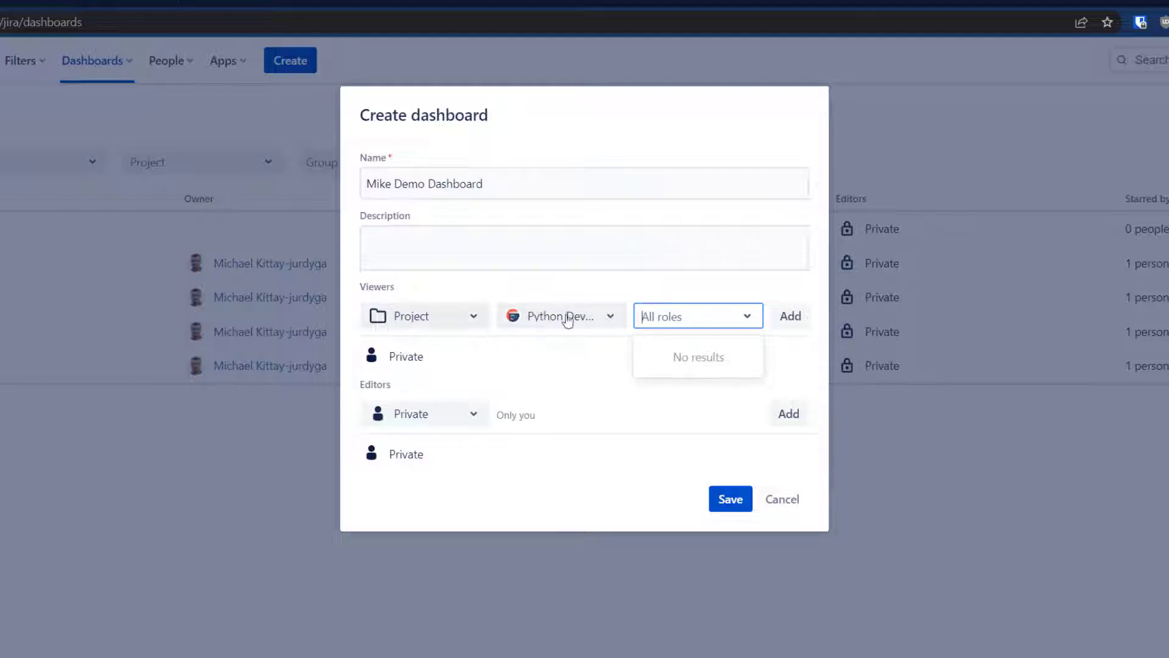
pyautogui.click(432, 325)
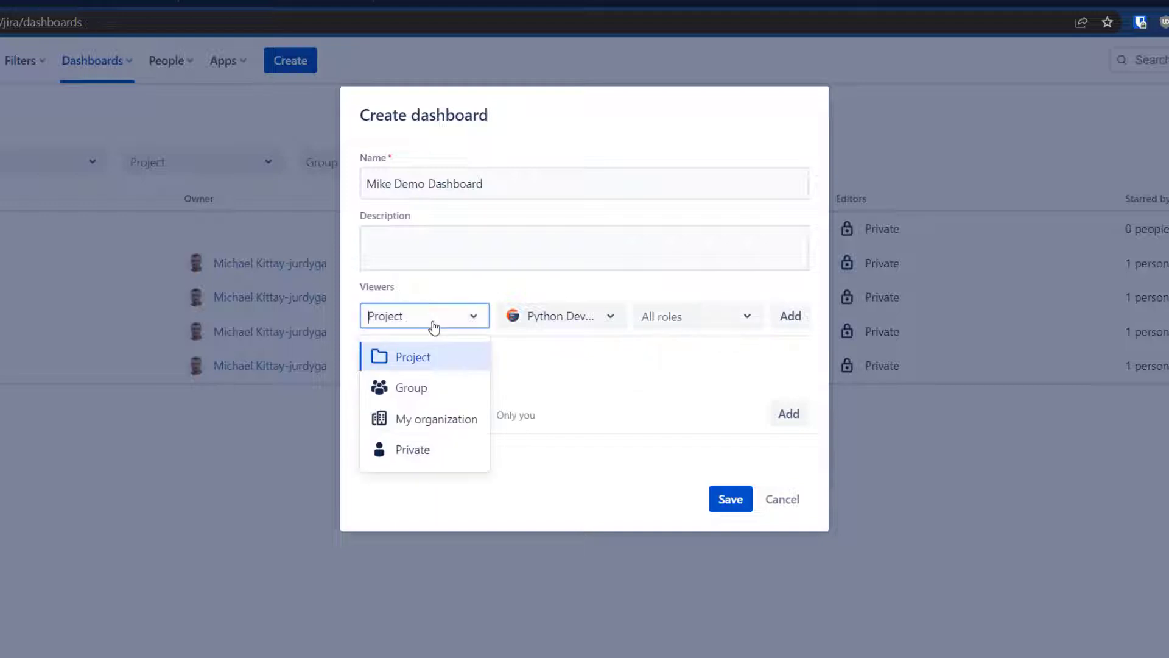
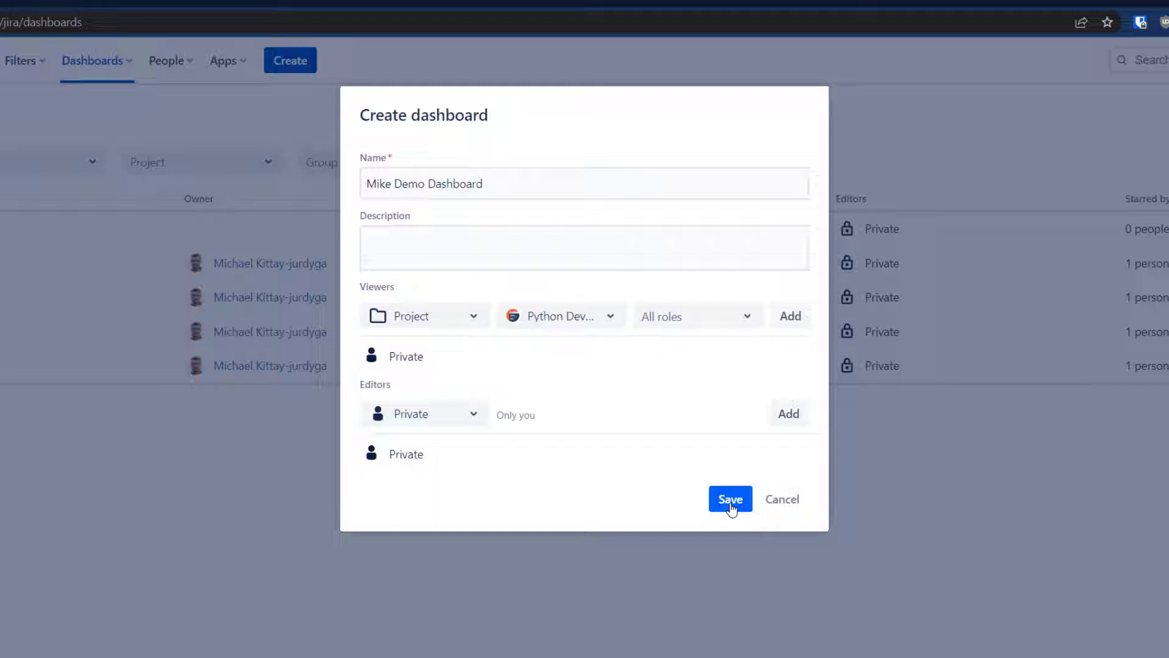
pyautogui.click(791, 316)
# - Add the Demo Next-Gen Scrum project with all roles as a further viewer of the dashboard
pyautogui.click(452, 323)
pyautogui.click(548, 317)
pyautogui.click(564, 423)
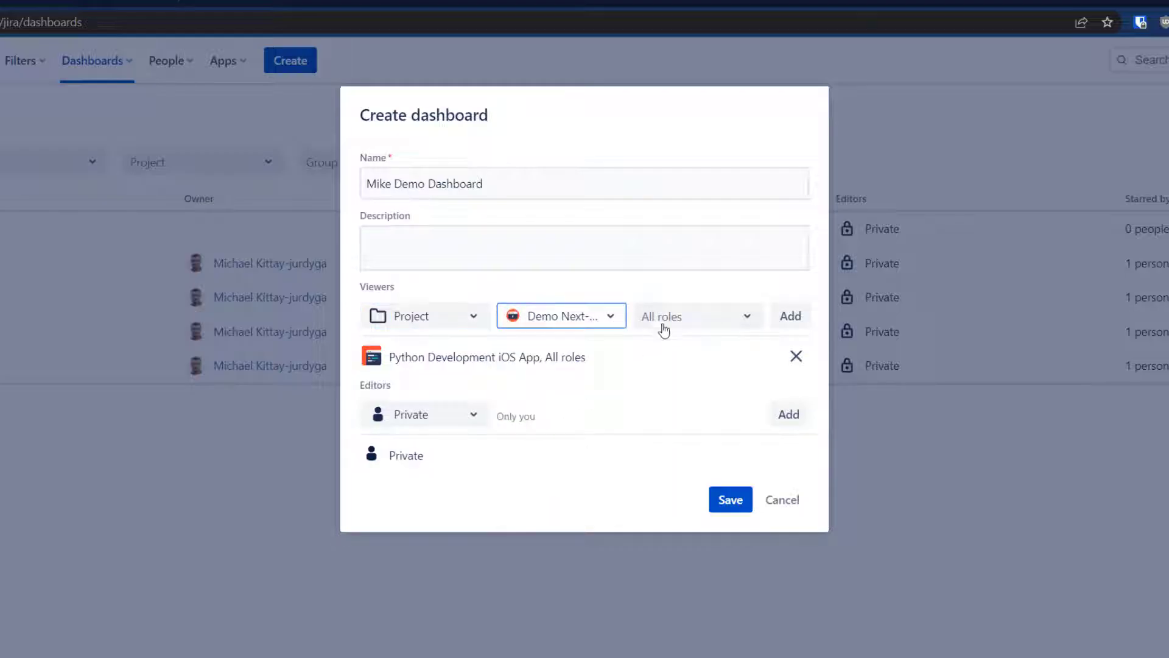
pyautogui.click(789, 317)
# - Add the site-admins group to the viewers and save the new dashboard
pyautogui.click(411, 316)
pyautogui.click(418, 404)
pyautogui.click(546, 323)
pyautogui.click(548, 353)
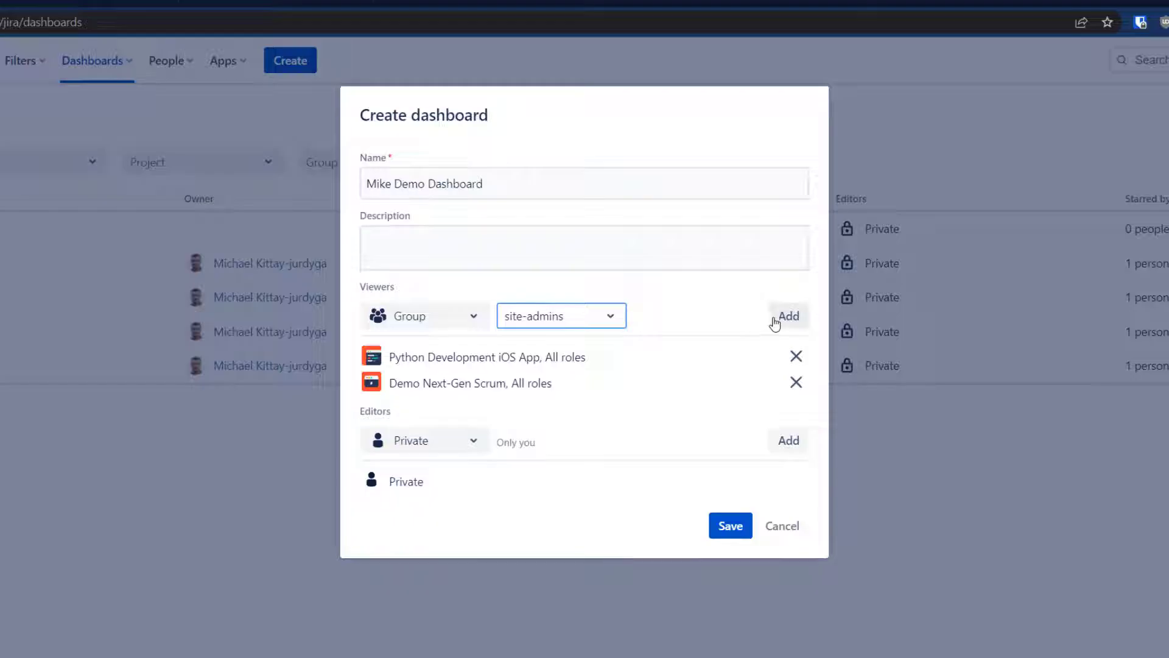
pyautogui.click(772, 323)
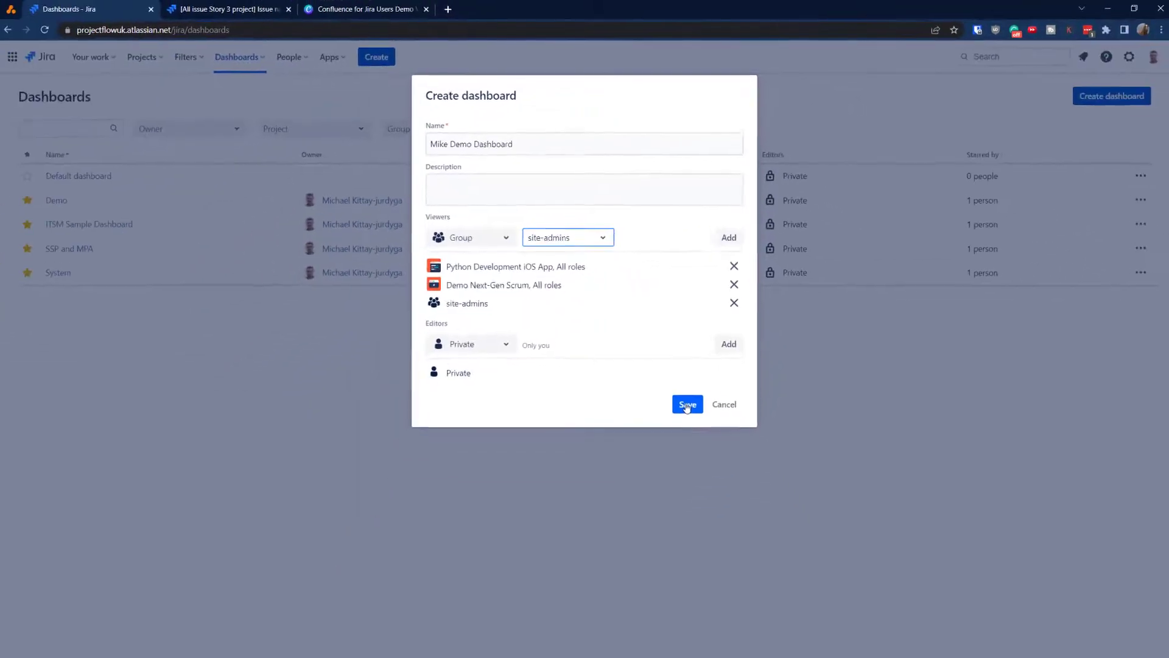
pyautogui.click(685, 402)
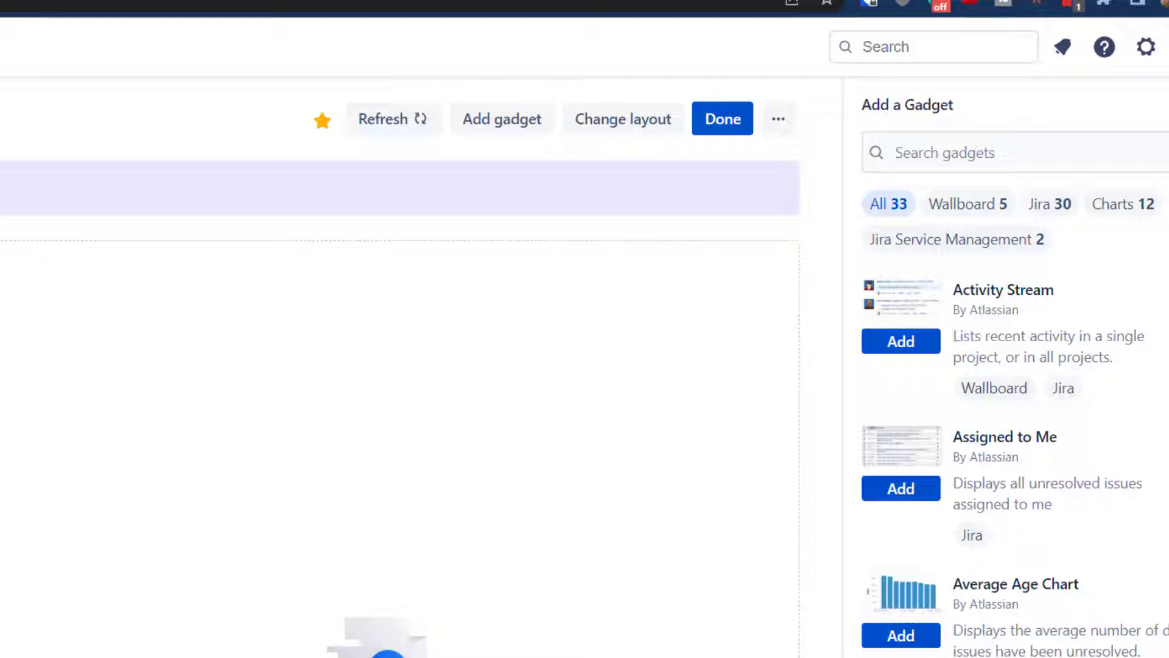
# - Try the three-column layout on the dashboard and return to the layout with two equal columns
pyautogui.click(616, 130)
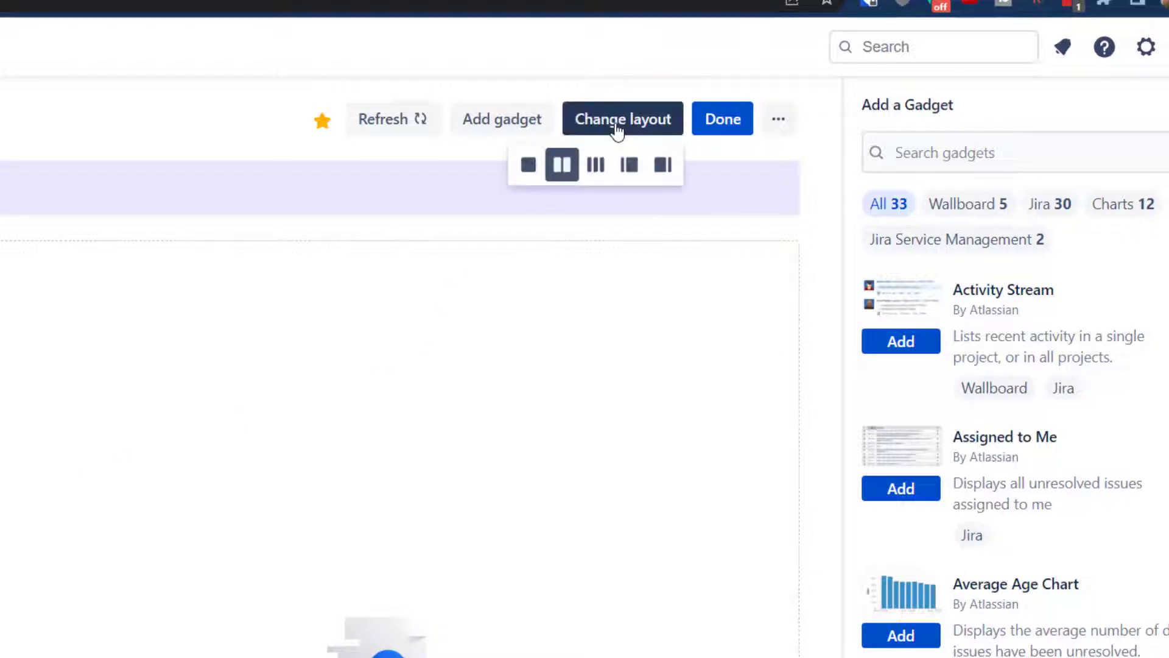
pyautogui.click(597, 171)
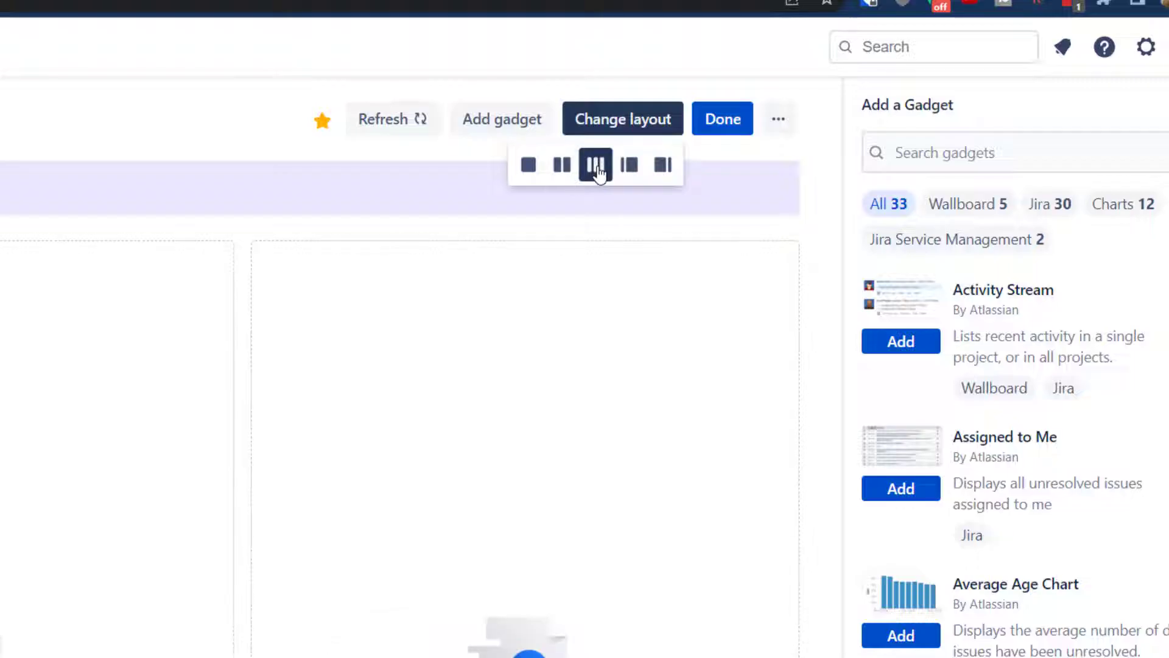
pyautogui.click(559, 174)
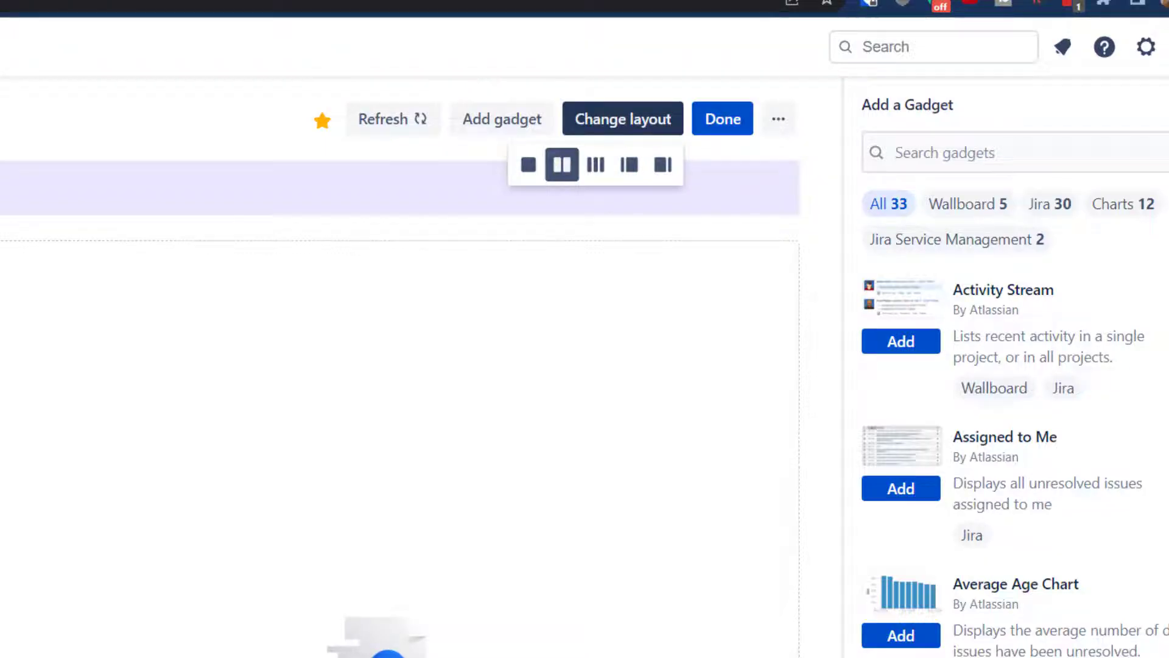
# - Browse the available gadgets, search them for "star", and clear the search
pyautogui.scroll(-1, 1011, 457)
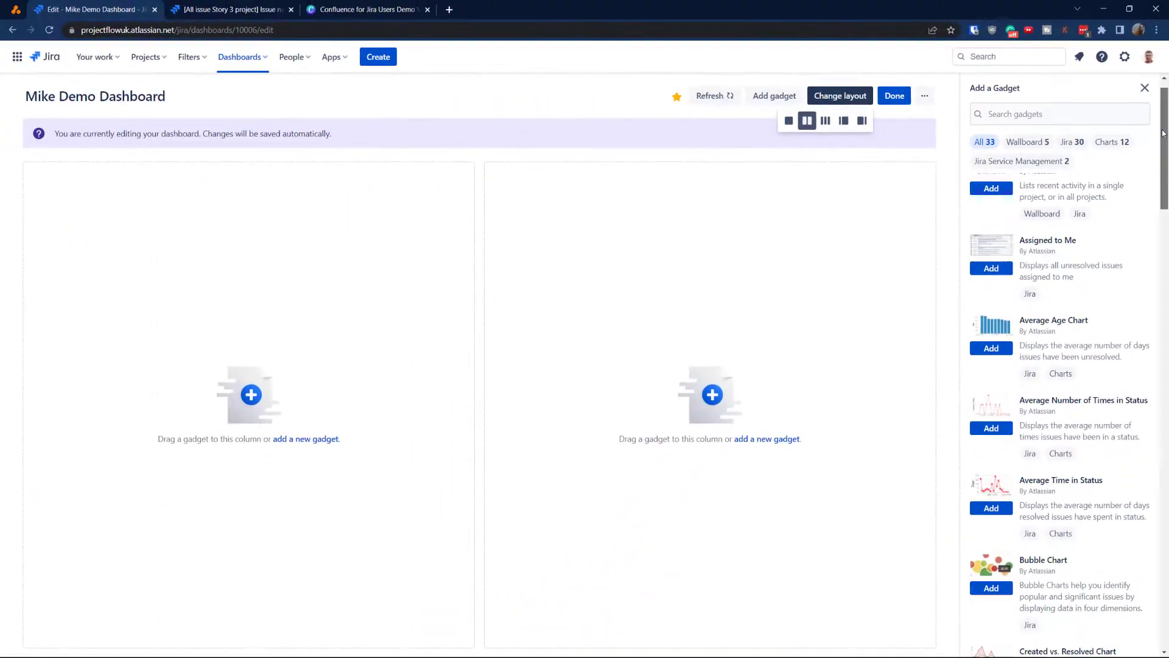
pyautogui.scroll(1, 1023, 260)
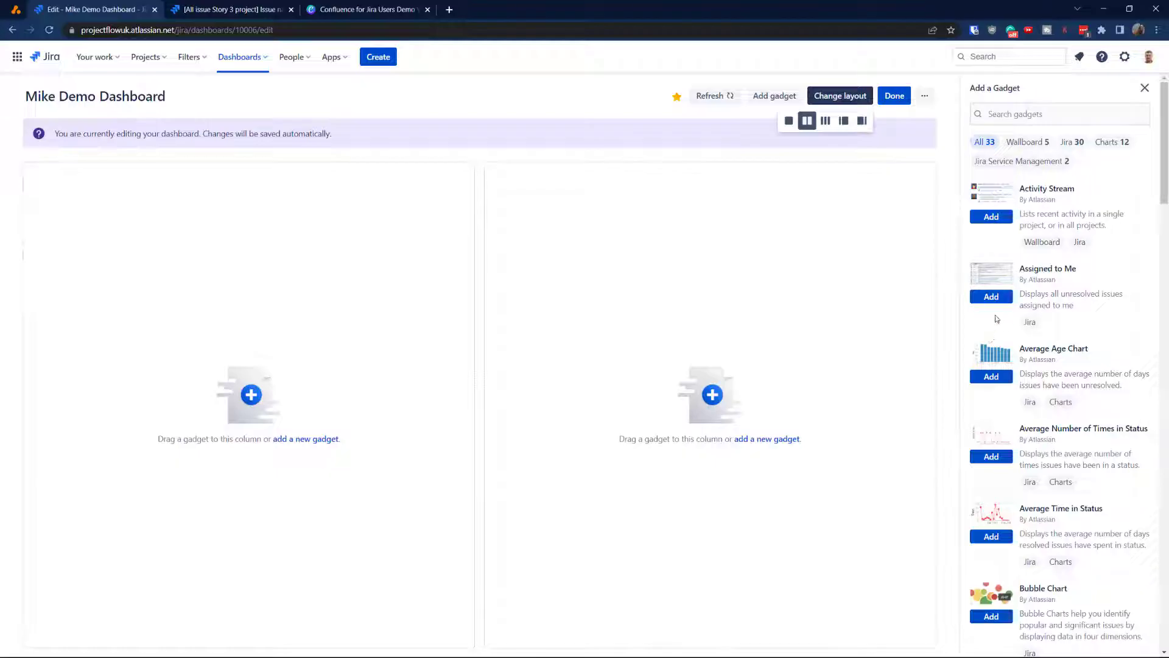
pyautogui.click(1016, 116)
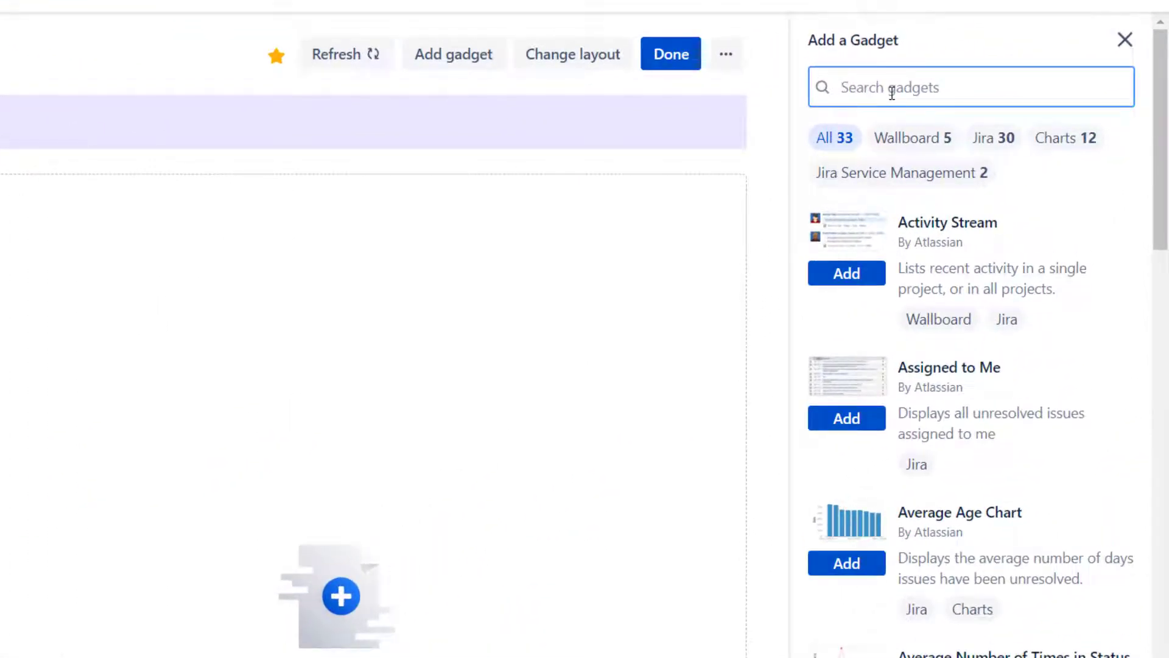
pyautogui.write('st')
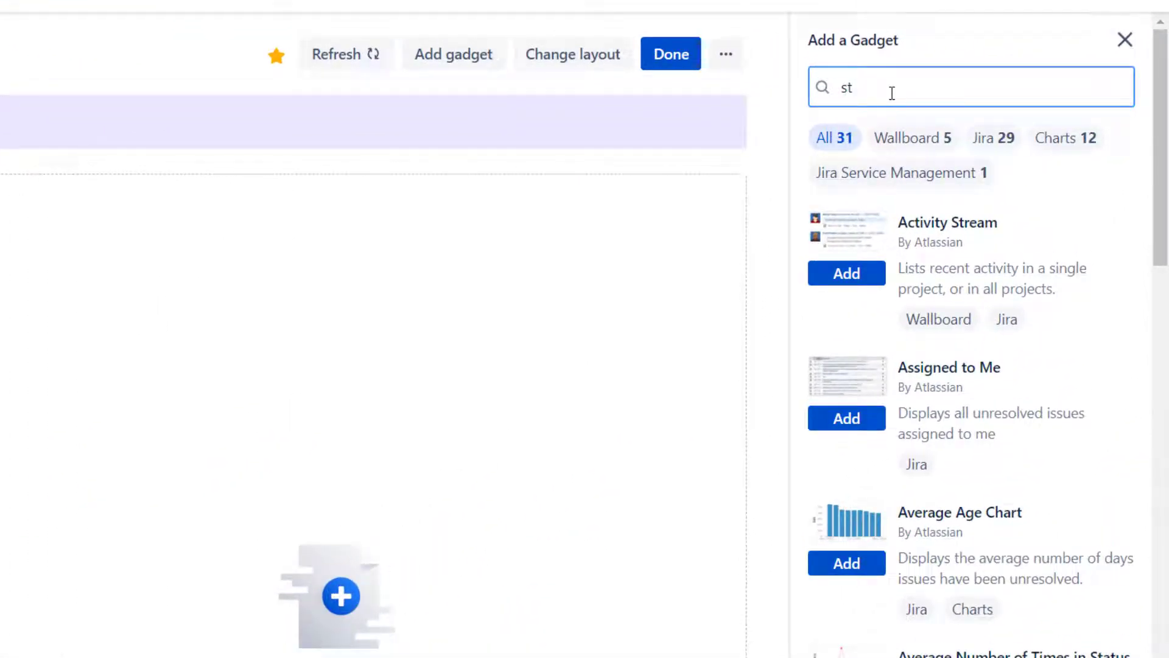
pyautogui.write('a')
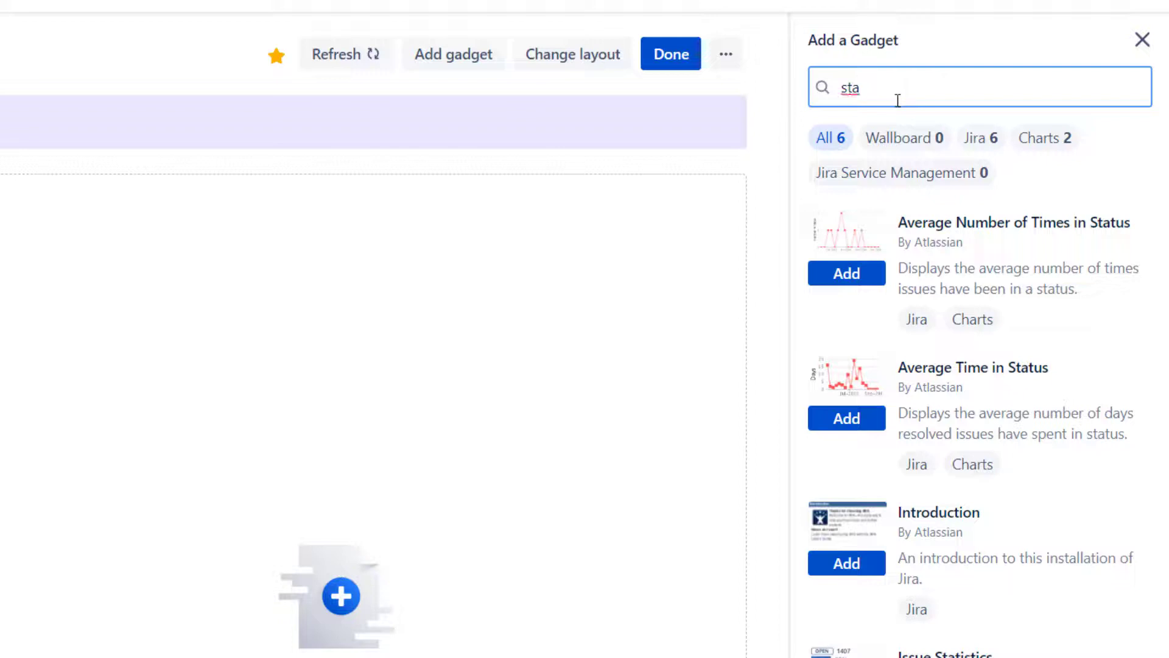
pyautogui.write('r')
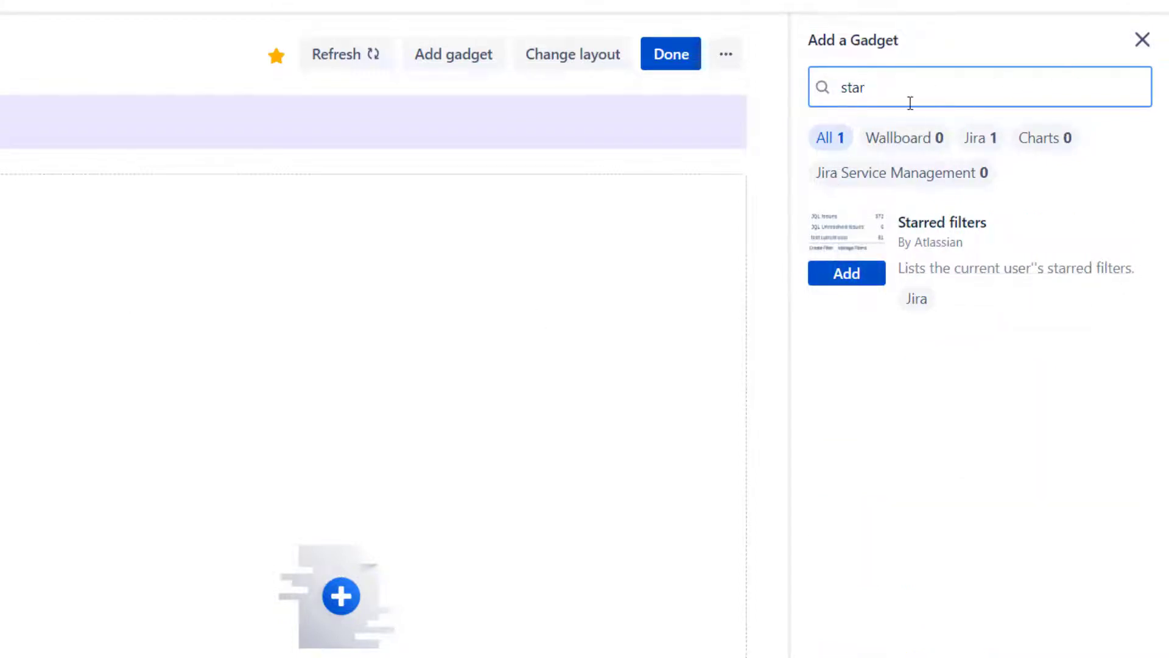
pyautogui.press('BackSpace')
pyautogui.press('BackSpace')
pyautogui.press('BackSpace')
pyautogui.press('BackSpace')
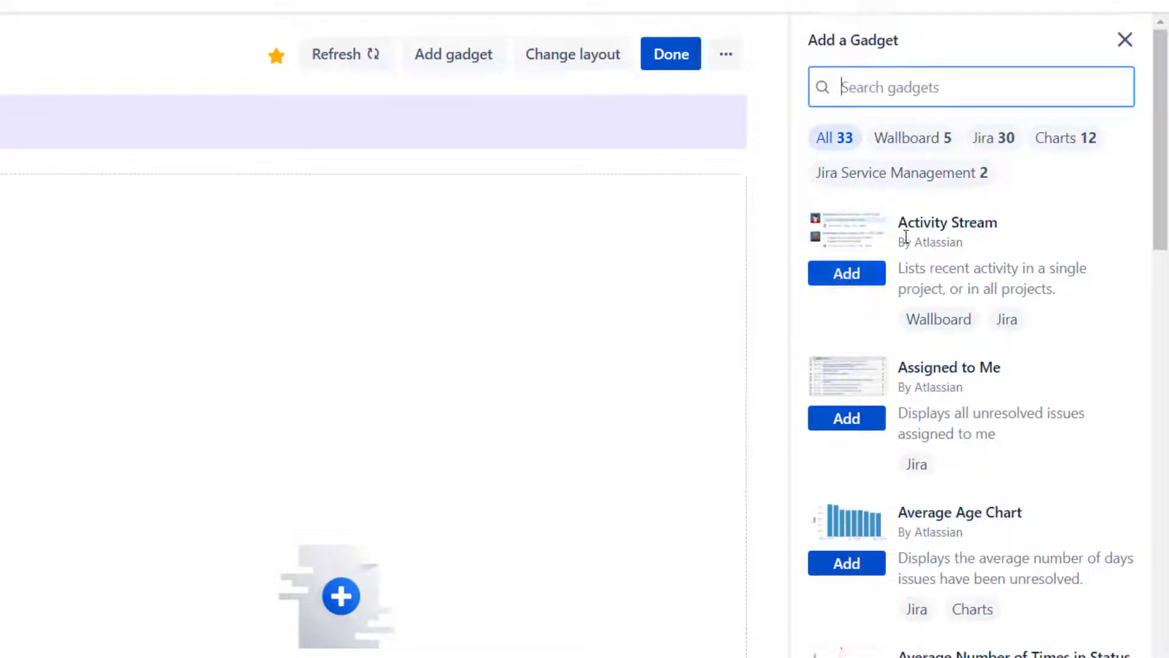
# - Add an Activity Stream gadget and a Pie Chart gadget to the dashboard
pyautogui.click(873, 279)
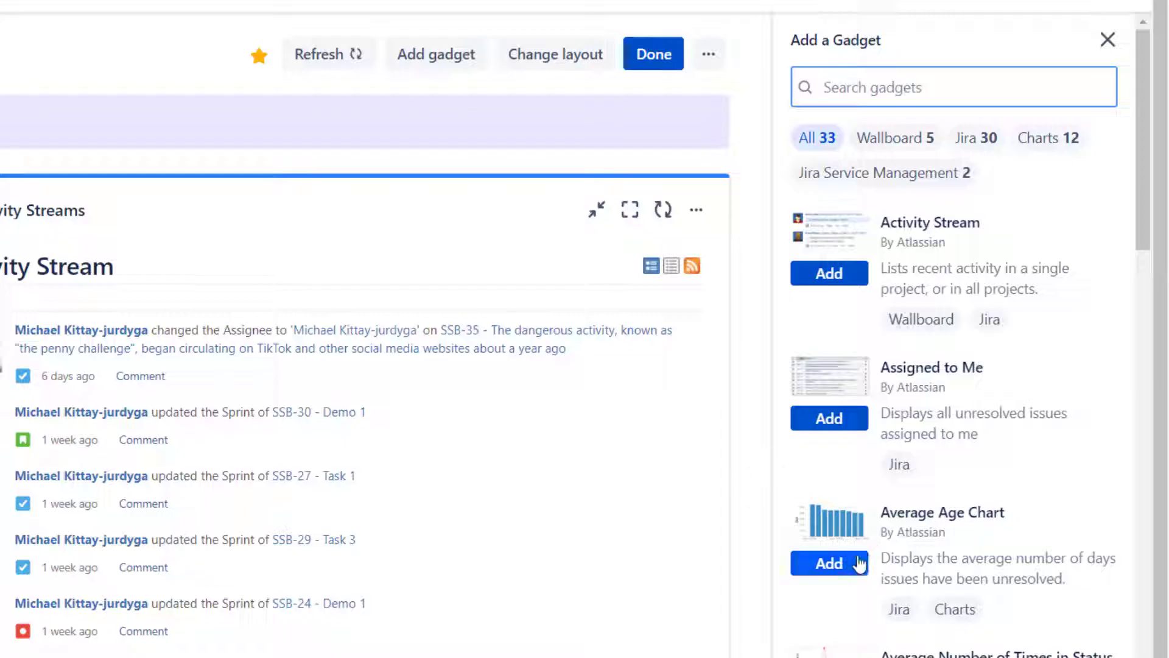
pyautogui.scroll(-8, 848, 503)
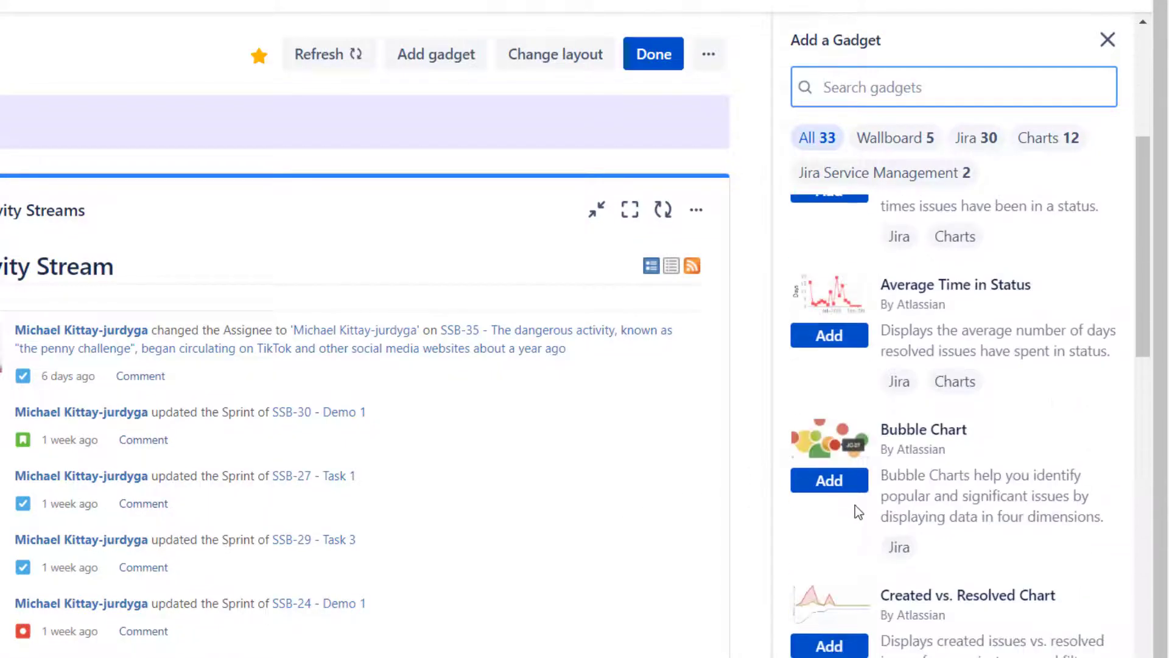
pyautogui.scroll(-5, 848, 551)
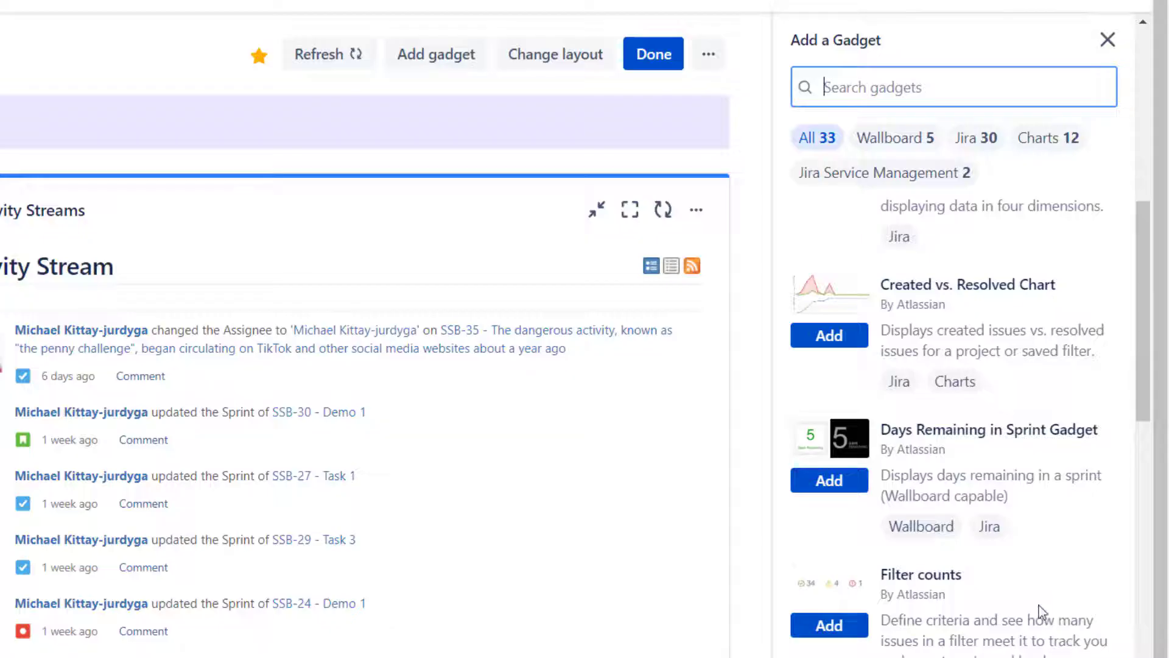
pyautogui.scroll(-5, 1029, 600)
pyautogui.scroll(-3, 981, 559)
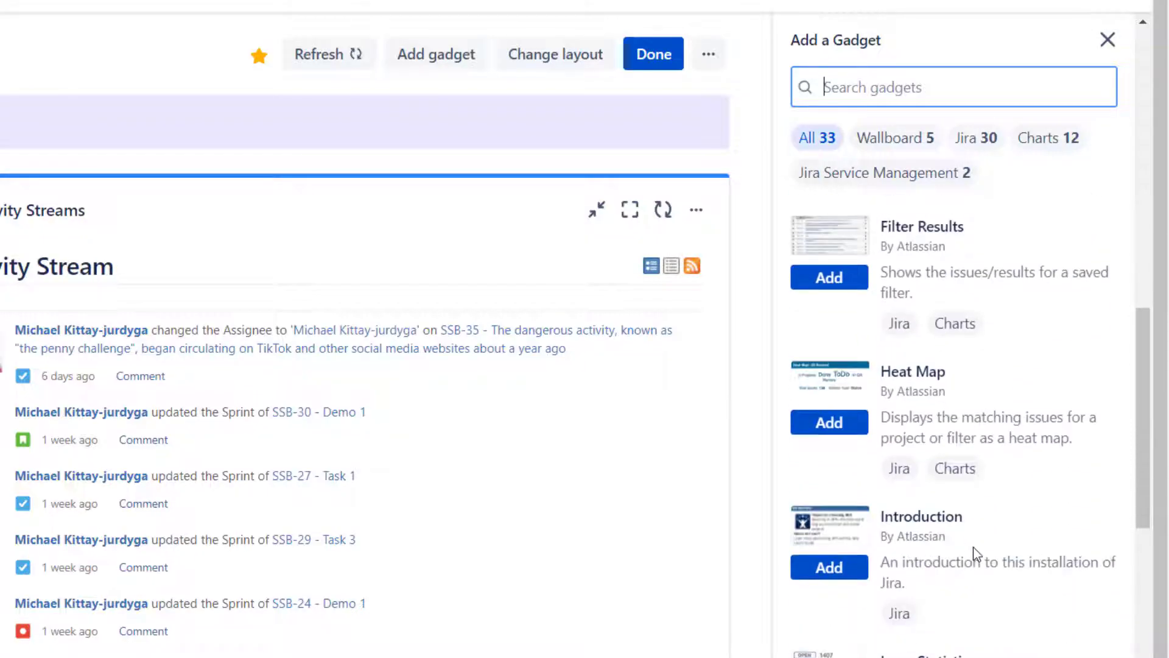
pyautogui.scroll(-12, 945, 518)
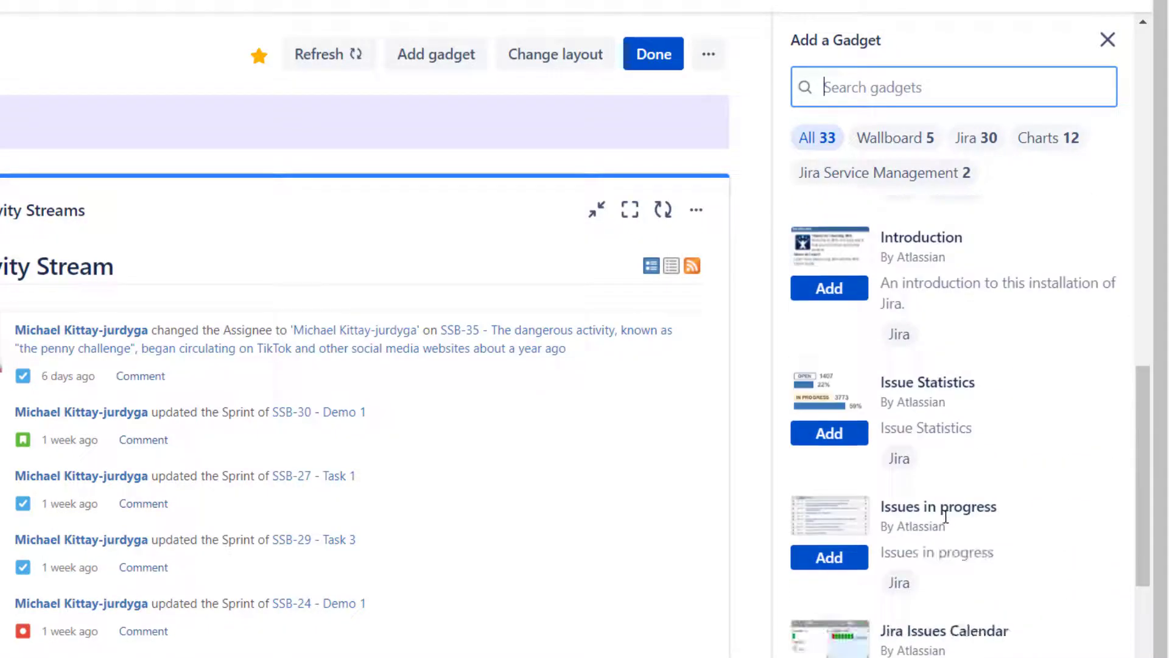
pyautogui.click(829, 627)
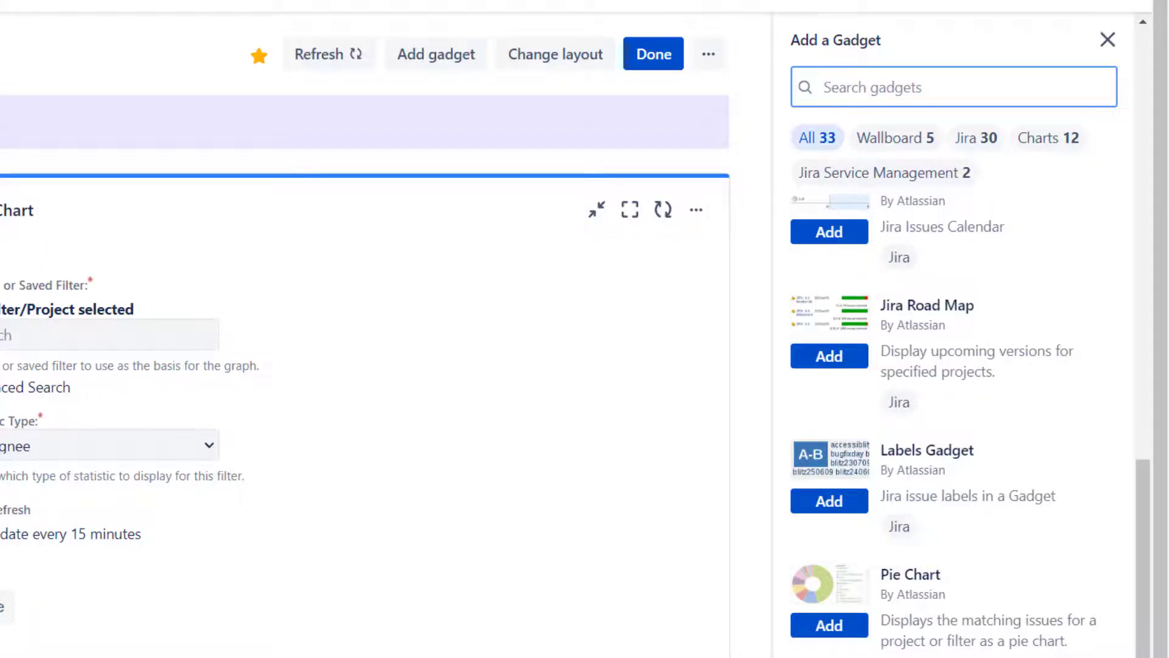
# - Review the saved filter "All issue Story 3 project" among the starred filters and examine its JQL query
pyautogui.click(201, 10)
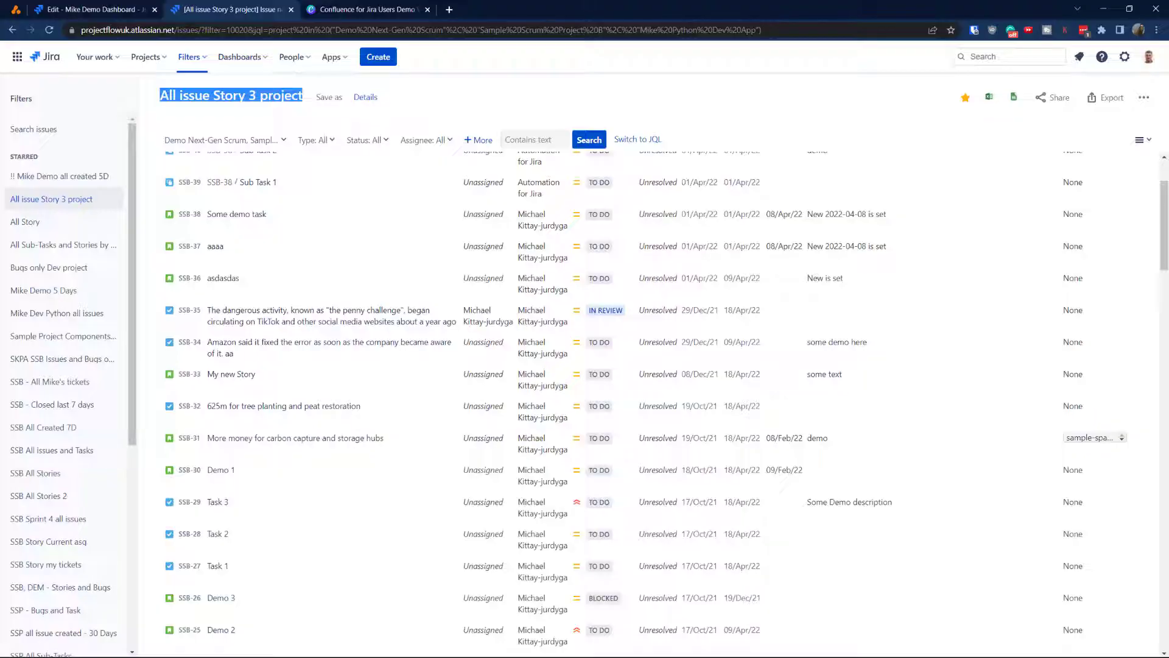
pyautogui.click(458, 117)
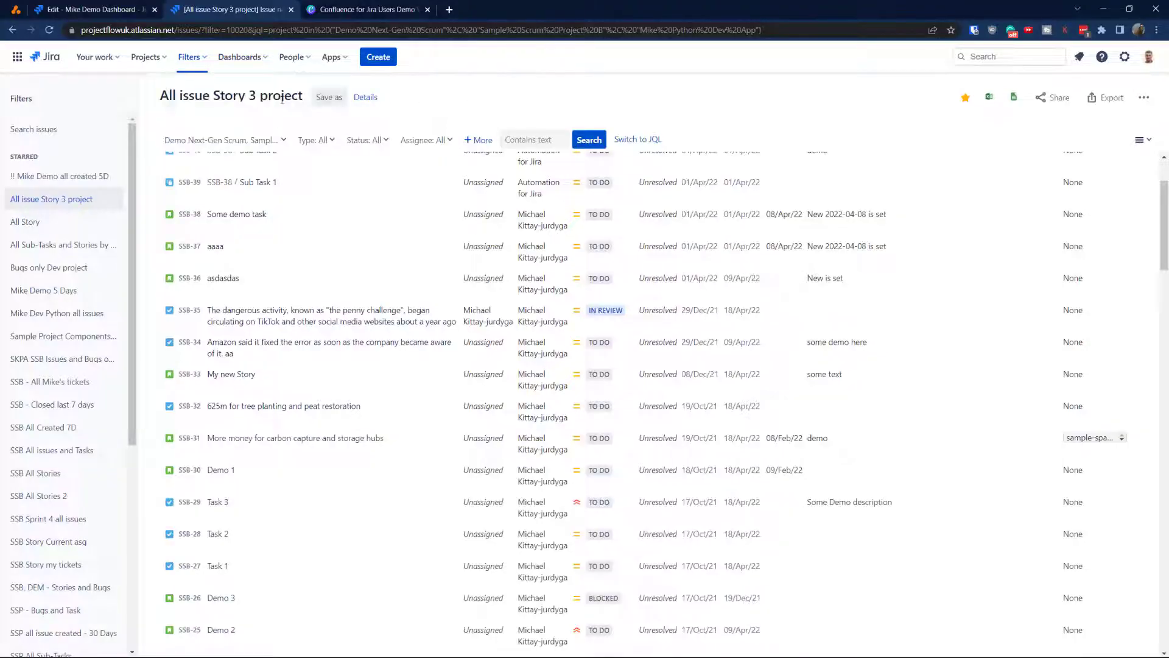
pyautogui.click(181, 60)
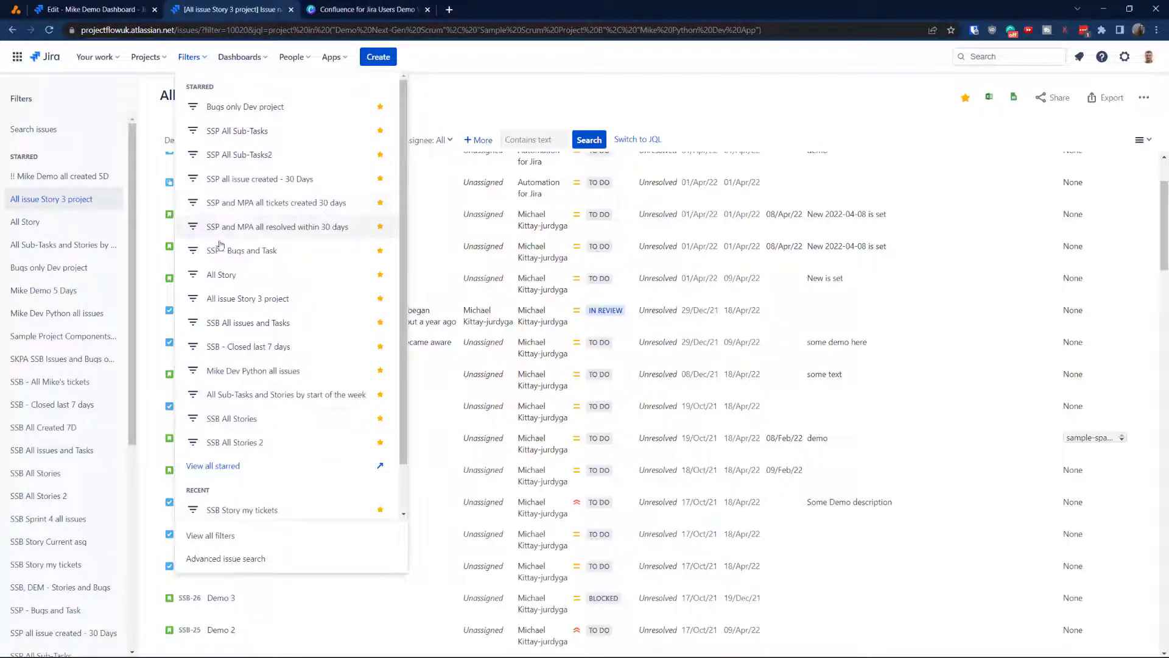
pyautogui.click(457, 97)
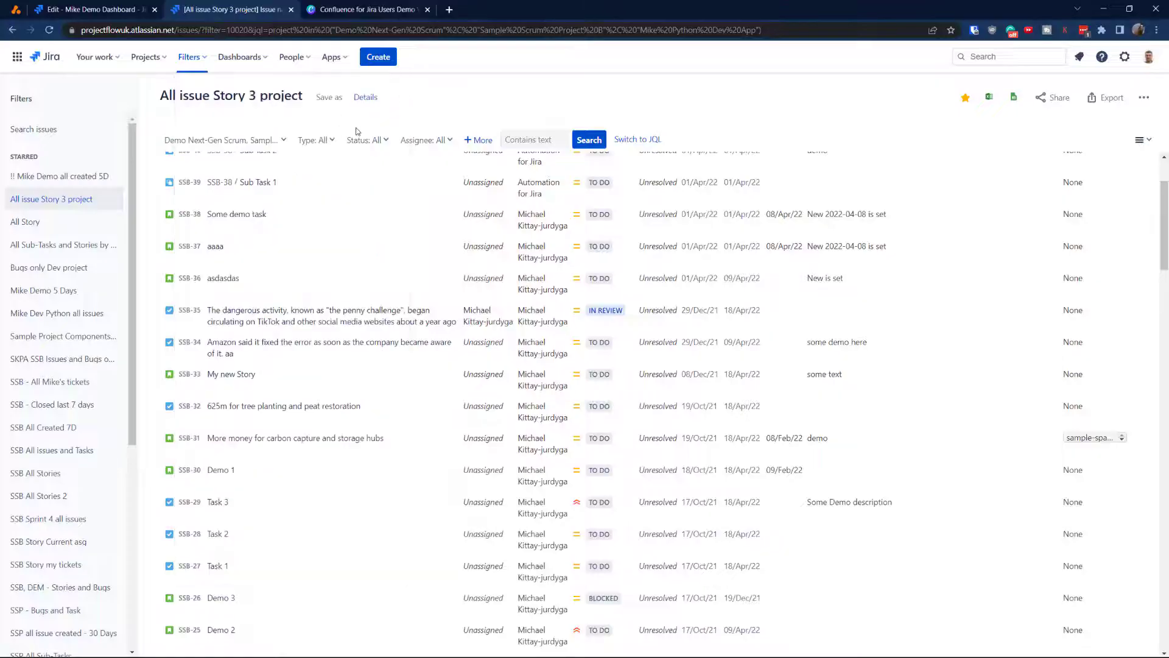
pyautogui.click(638, 139)
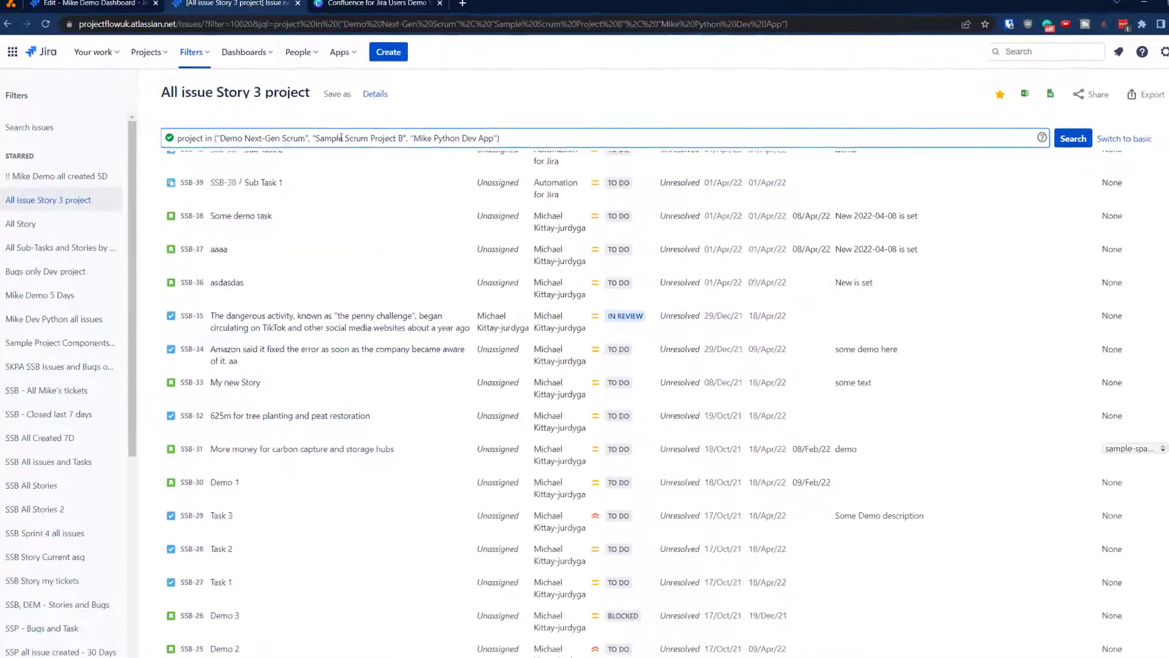
pyautogui.click(508, 139)
pyautogui.moveTo(627, 129); pyautogui.dragTo(173, 122)
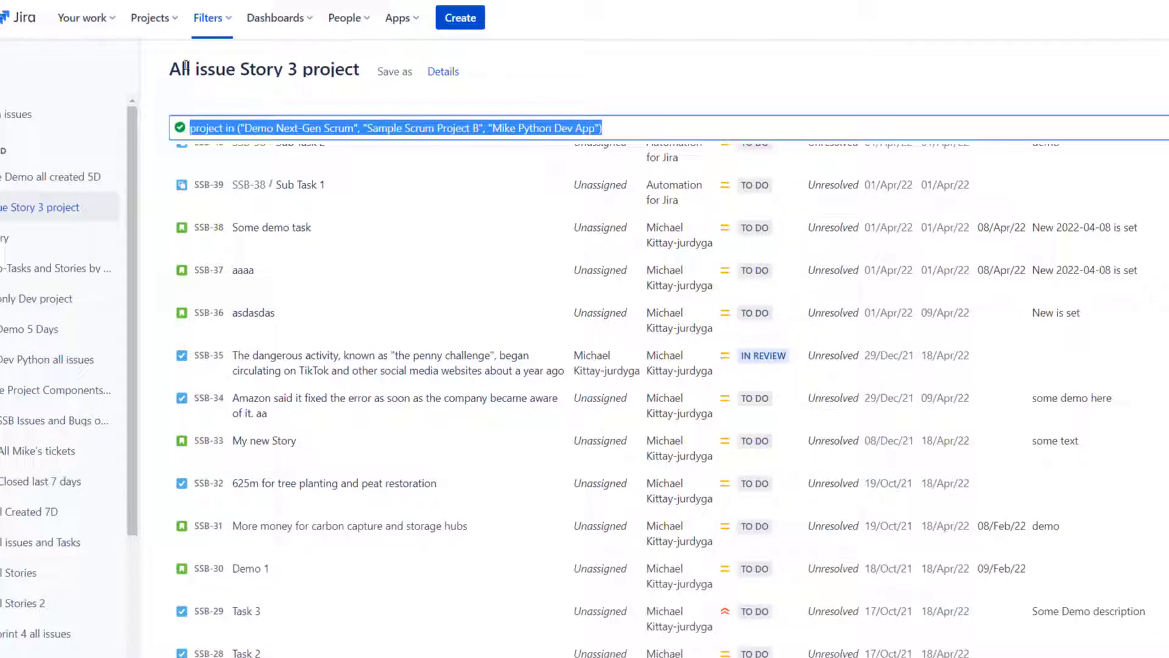
# - Copy the name of the filter "All issue Story 3 project" and return its query to the basic view
pyautogui.moveTo(359, 69); pyautogui.dragTo(238, 68)
pyautogui.click(233, 59)
pyautogui.moveTo(359, 69); pyautogui.dragTo(174, 71)
pyautogui.hotkey('ctrl', 'c')
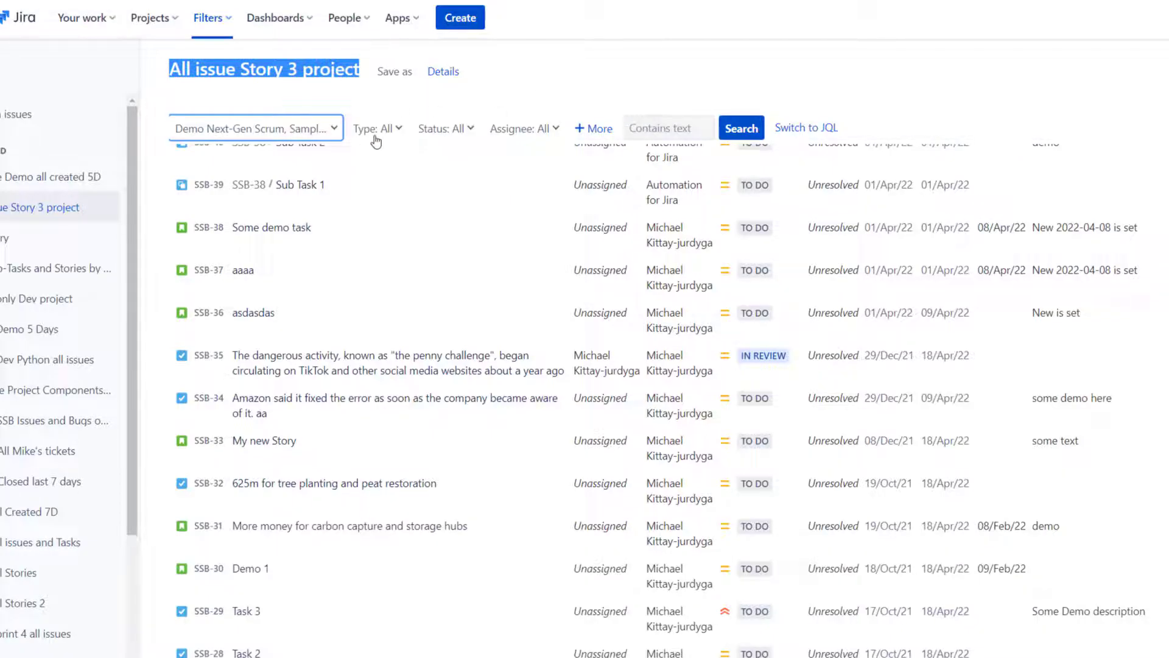
pyautogui.scroll(3, 555, 156)
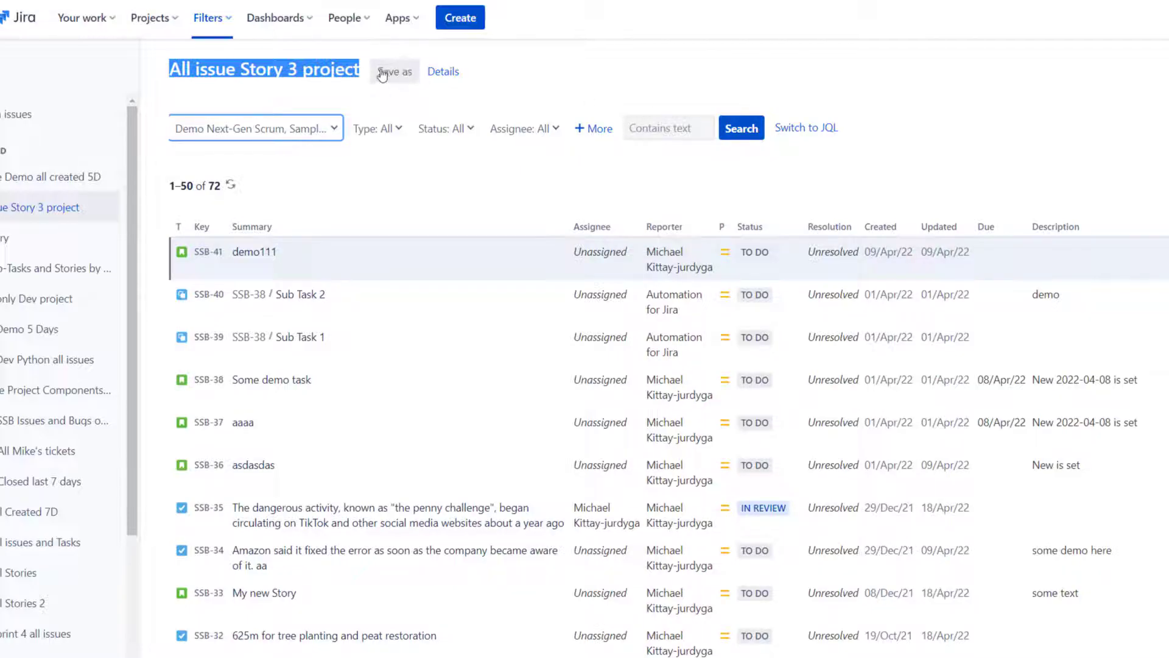
# - Set the Filter Results gadget's saved filter to "All issue Story 3 project" and save the gadget
pyautogui.click(91, 9)
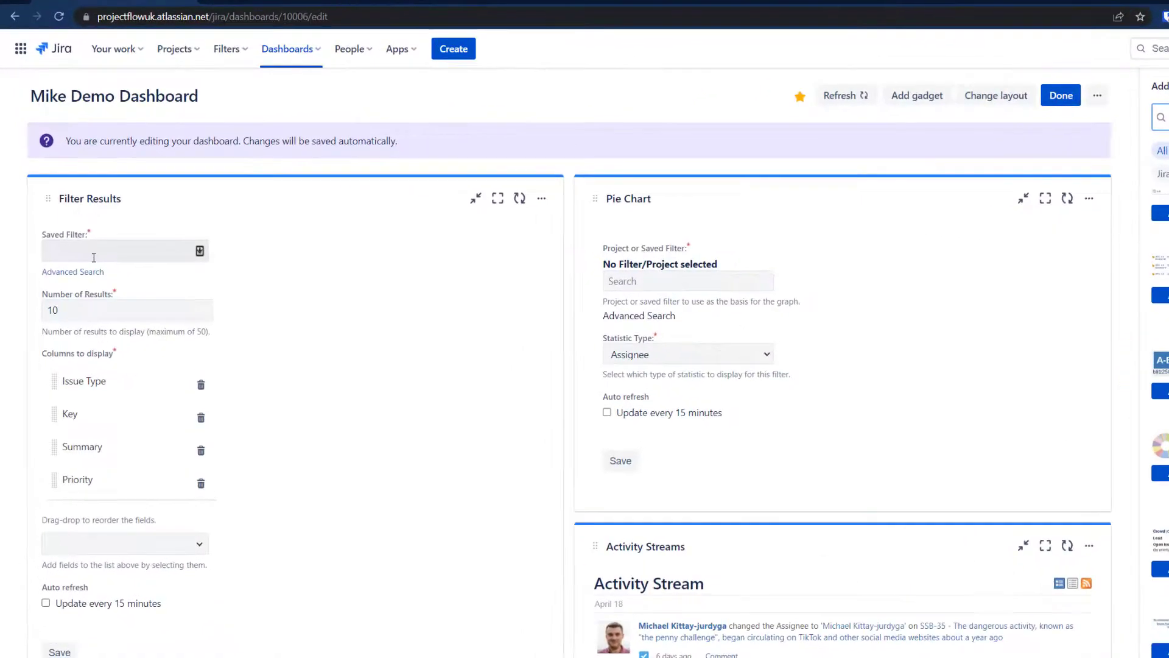
pyautogui.click(91, 251)
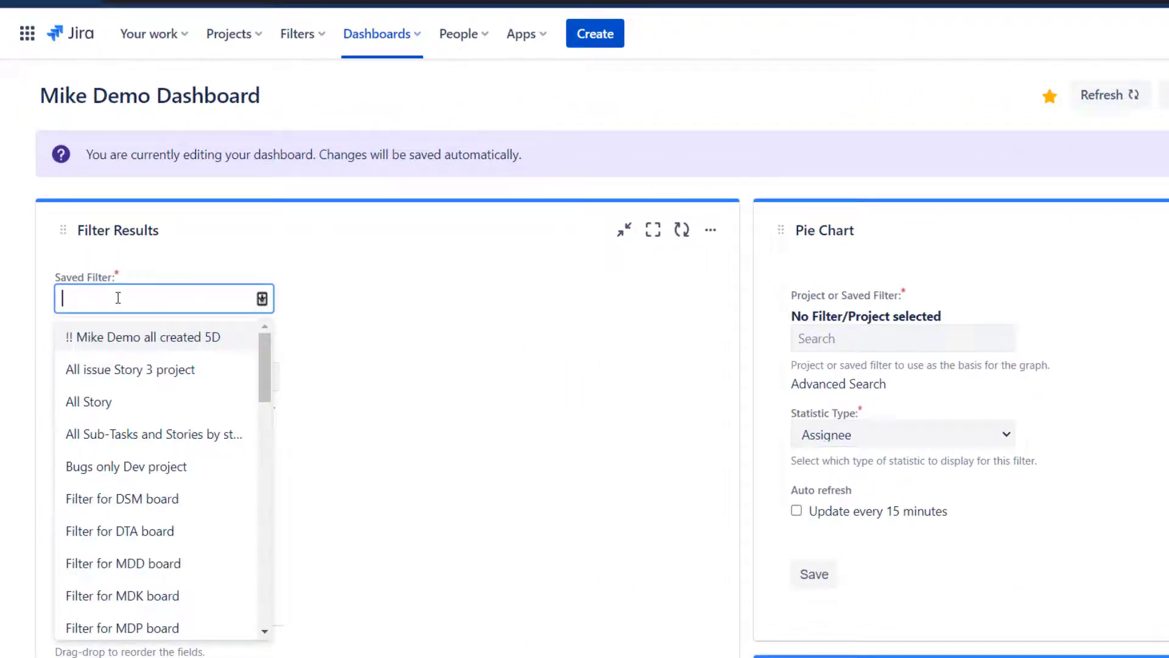
pyautogui.hotkey('ctrl', 'v')
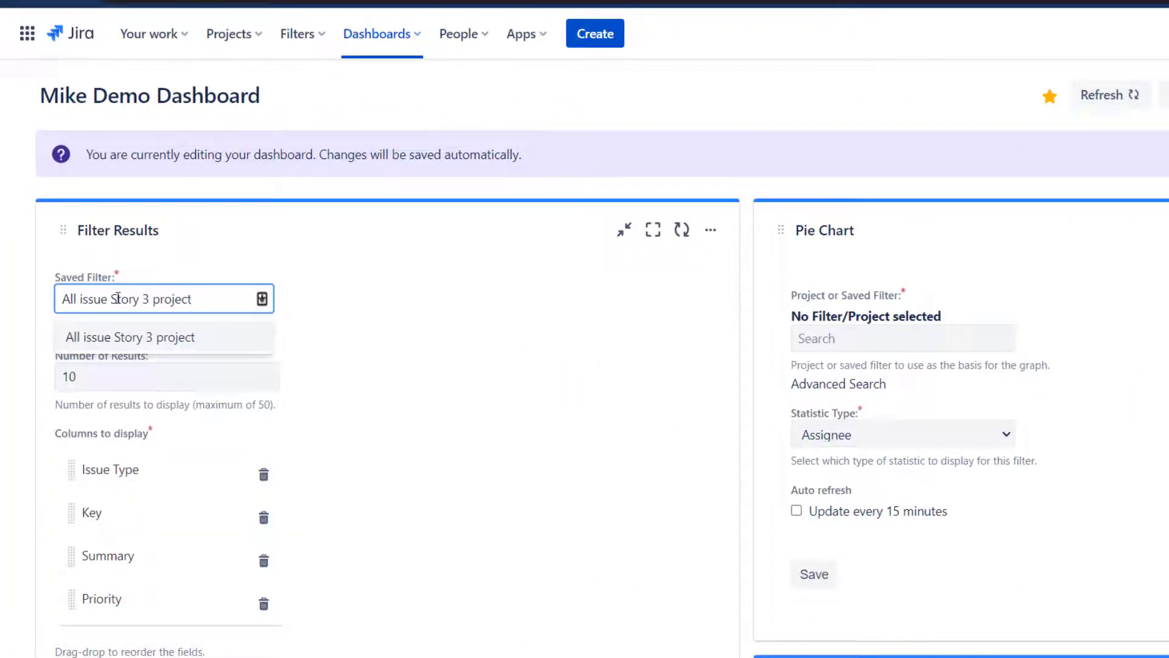
pyautogui.click(149, 341)
pyautogui.hotkey('ctrl', 'c')
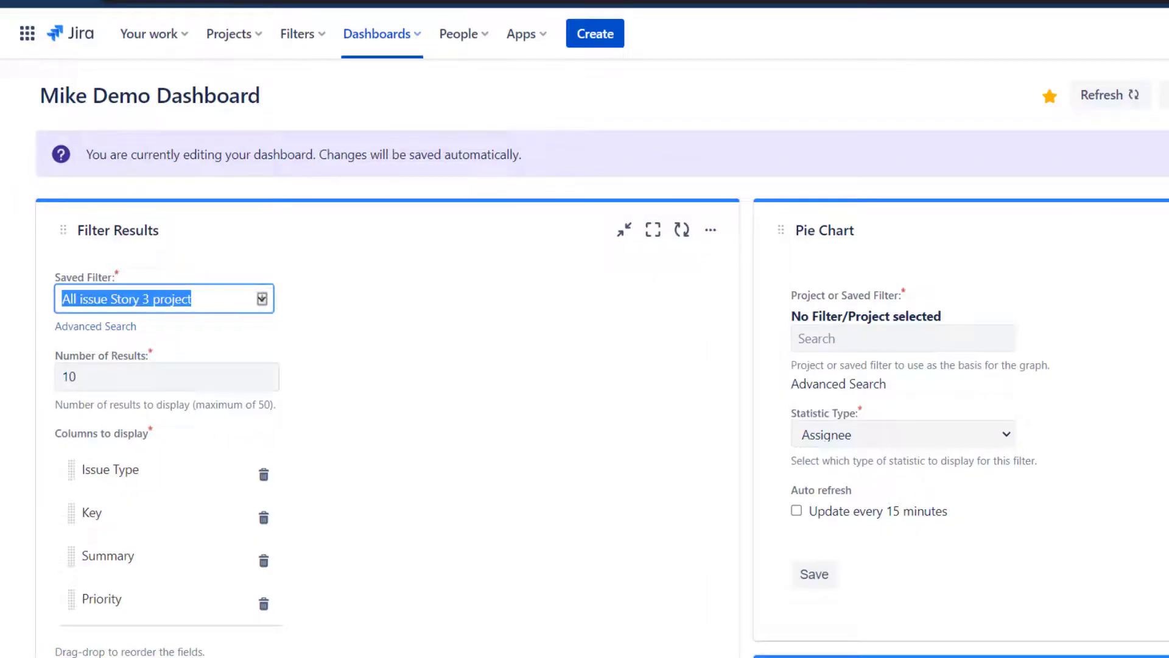
pyautogui.click(365, 1)
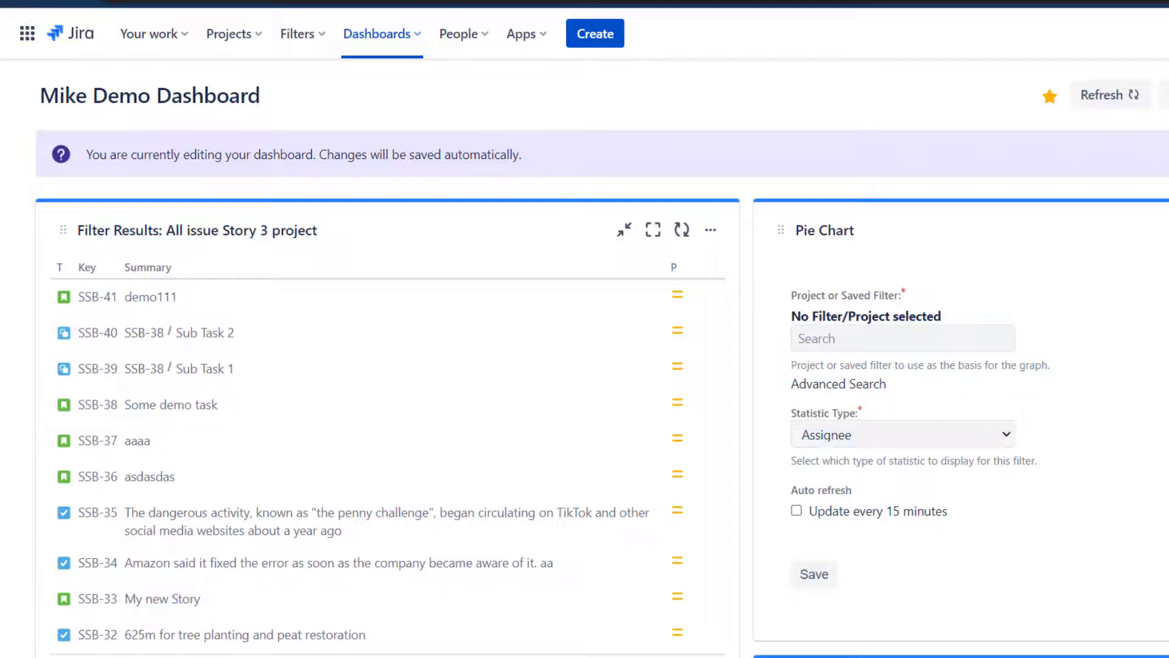
# - Check the results on the filter's page and choose "All issue Story 3 project" as the Pie Chart gadget's saved filter
pyautogui.click(256, 230)
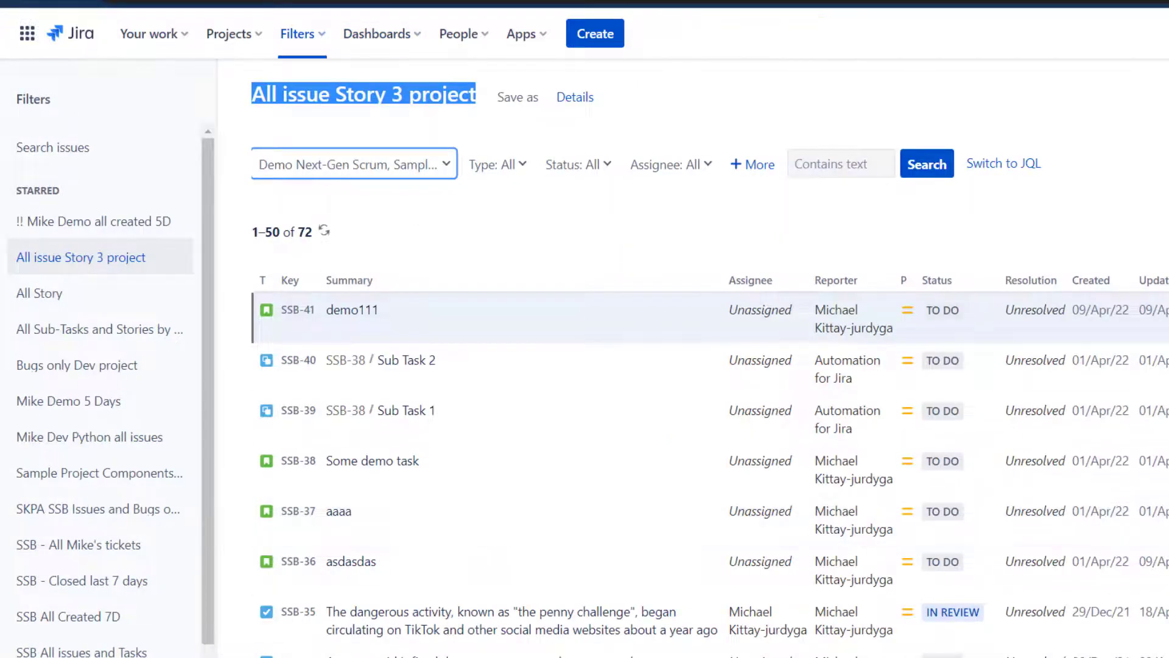
pyautogui.hotkey('alt', 'Left')
pyautogui.click(845, 343)
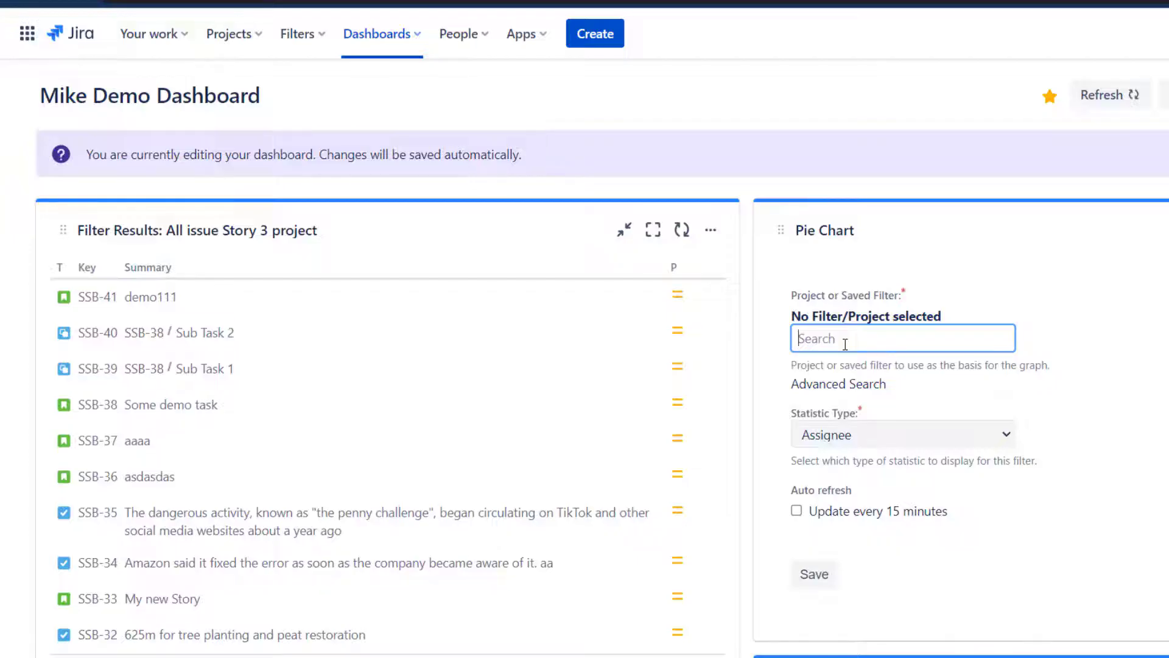
pyautogui.hotkey('ctrl', 'v')
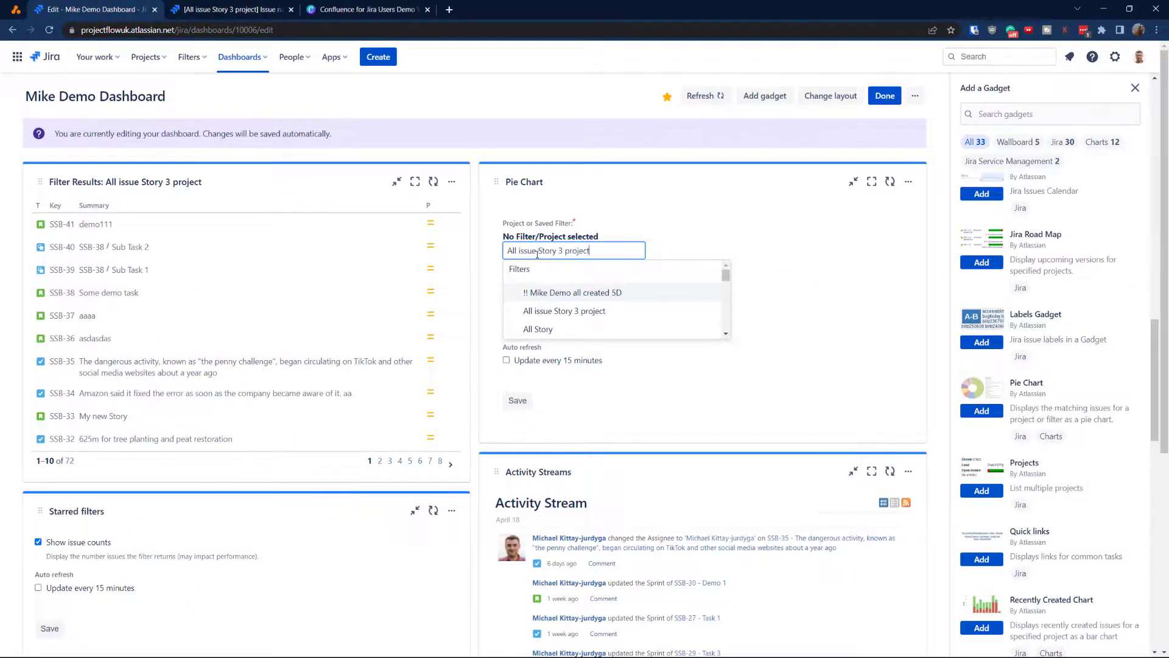
pyautogui.click(554, 312)
pyautogui.click(506, 360)
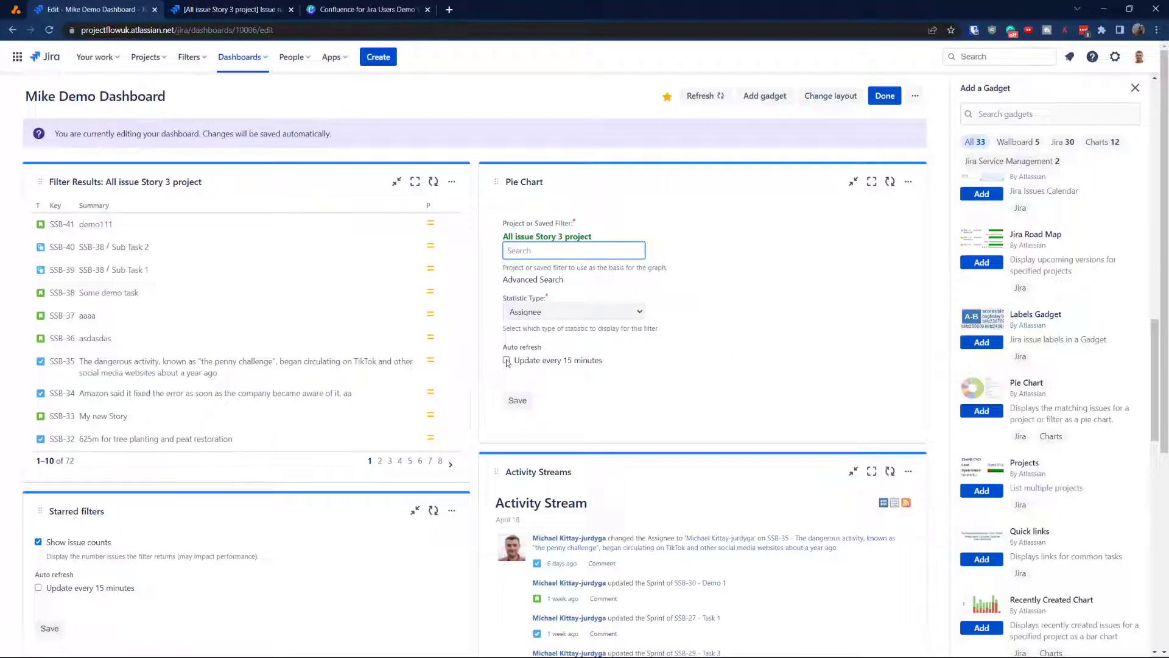
# - Set the pie chart's statistic type to Issue Type and save the gadget
pyautogui.click(554, 312)
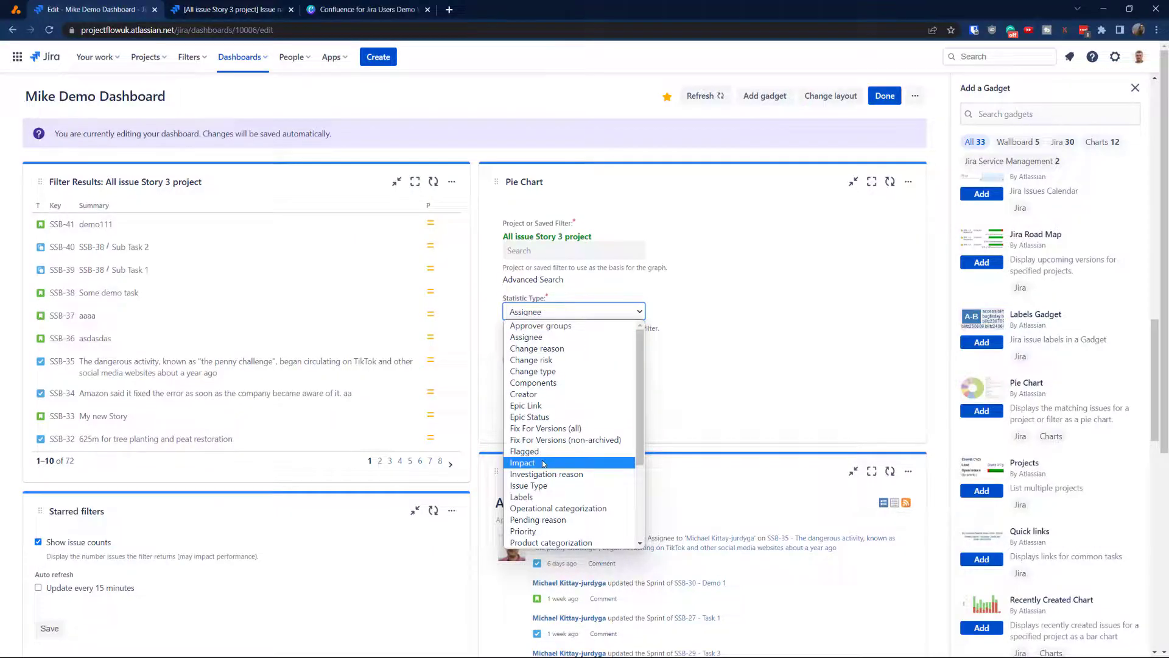
pyautogui.click(536, 485)
pyautogui.click(519, 404)
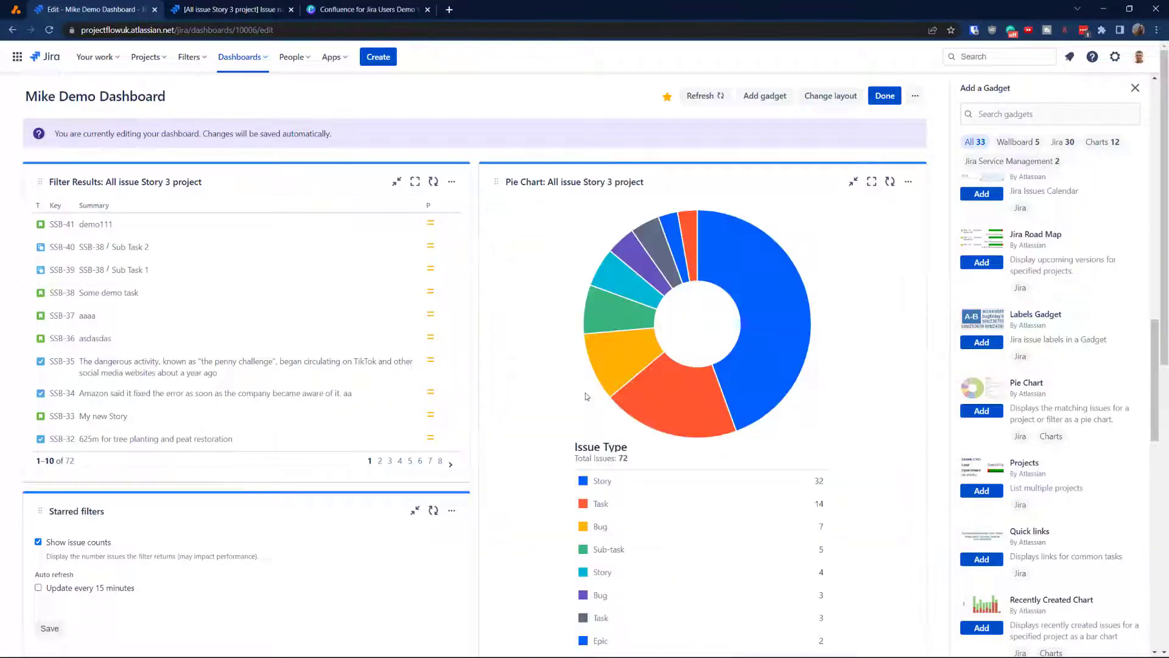
# - Save the Starred filters gadget with issue counts shown
pyautogui.scroll(-4, 666, 334)
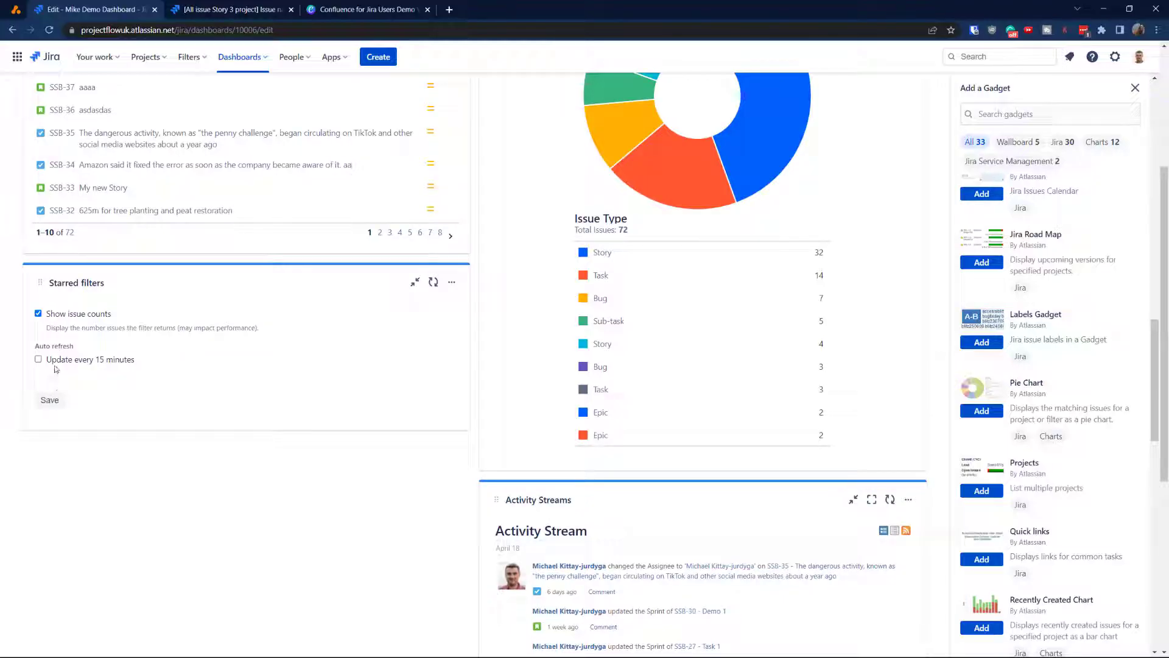
pyautogui.click(49, 401)
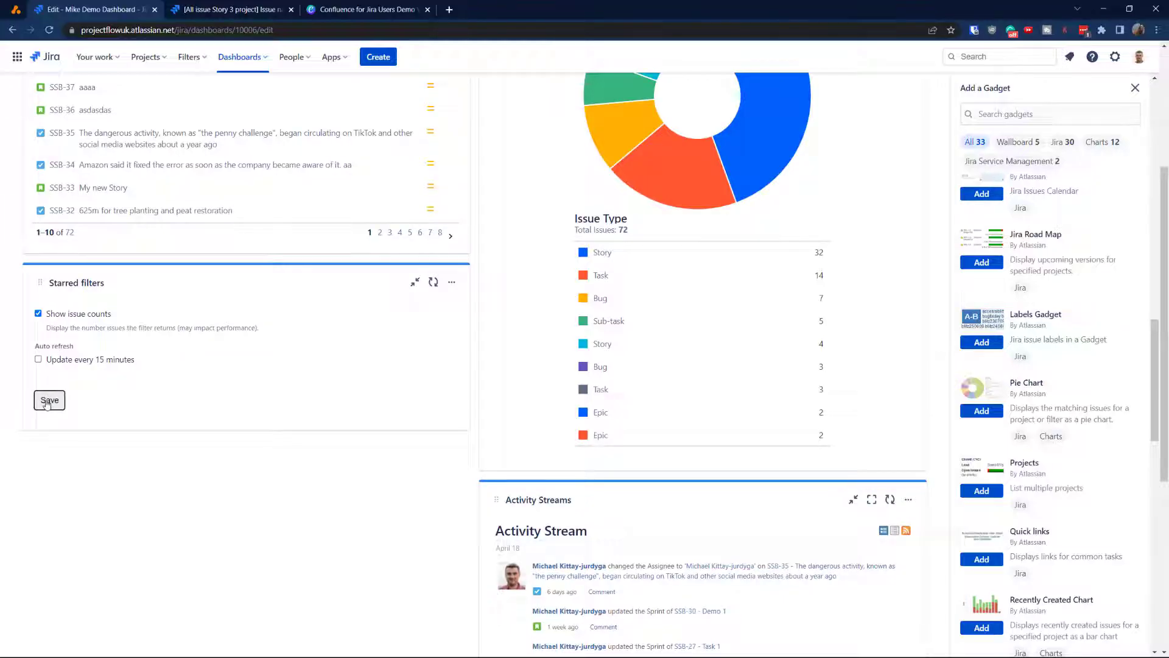
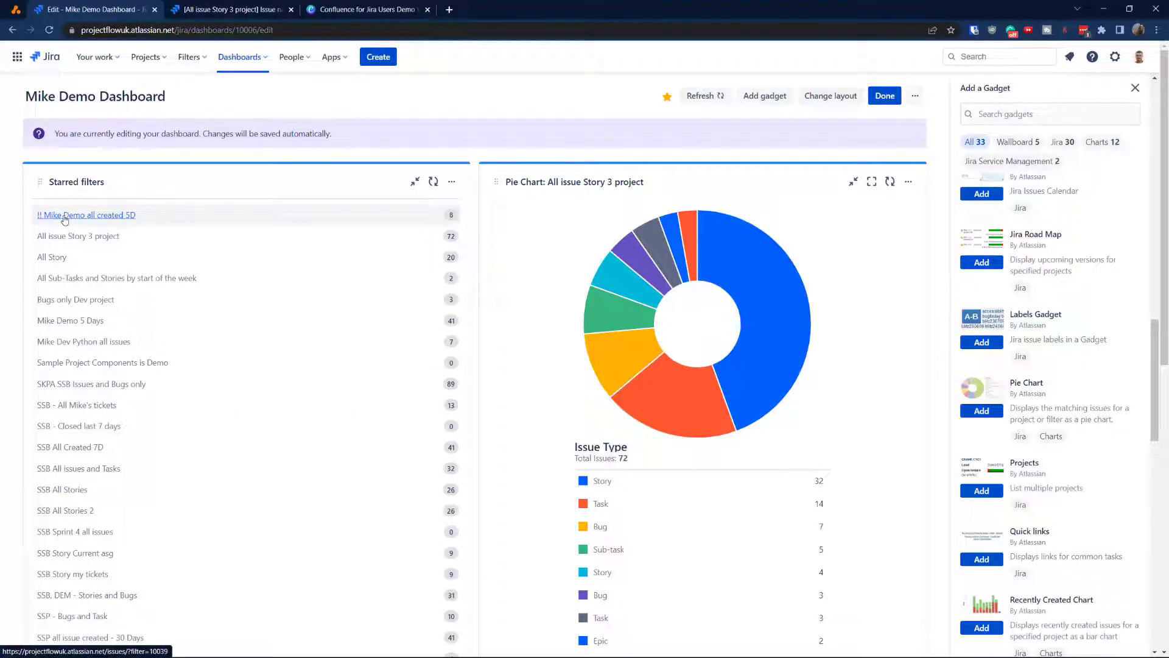
# - Open the first starred filter in a new browser tab, examine its JQL query, and return to the dashboard
pyautogui.rightClick(65, 219)
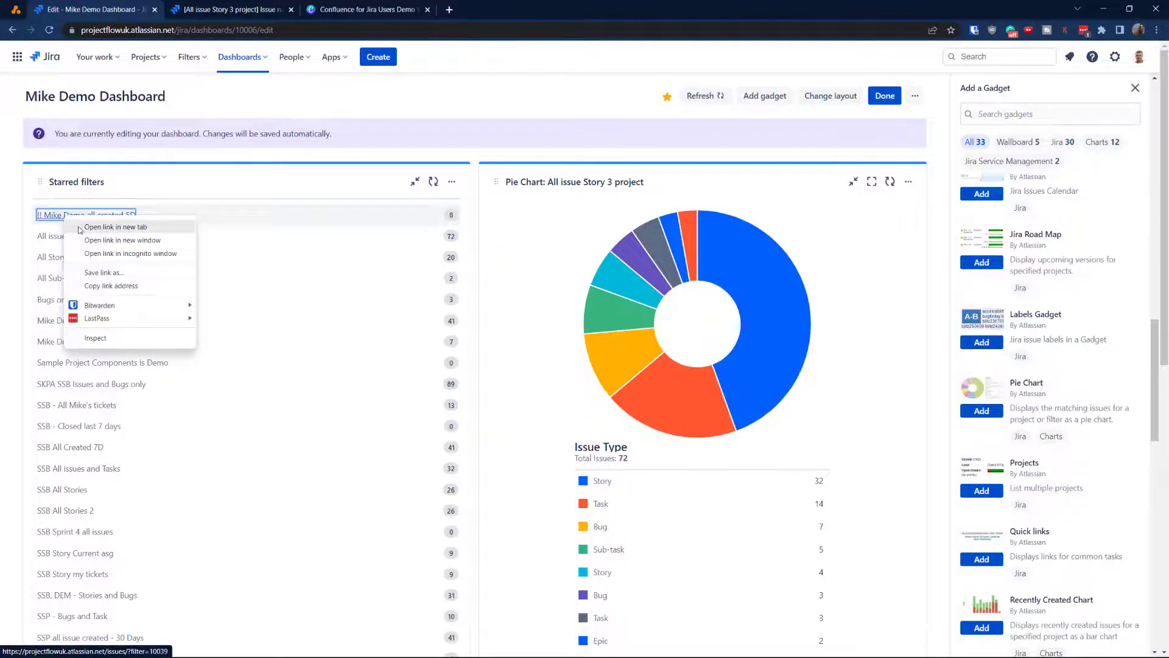
pyautogui.click(85, 227)
pyautogui.click(225, 10)
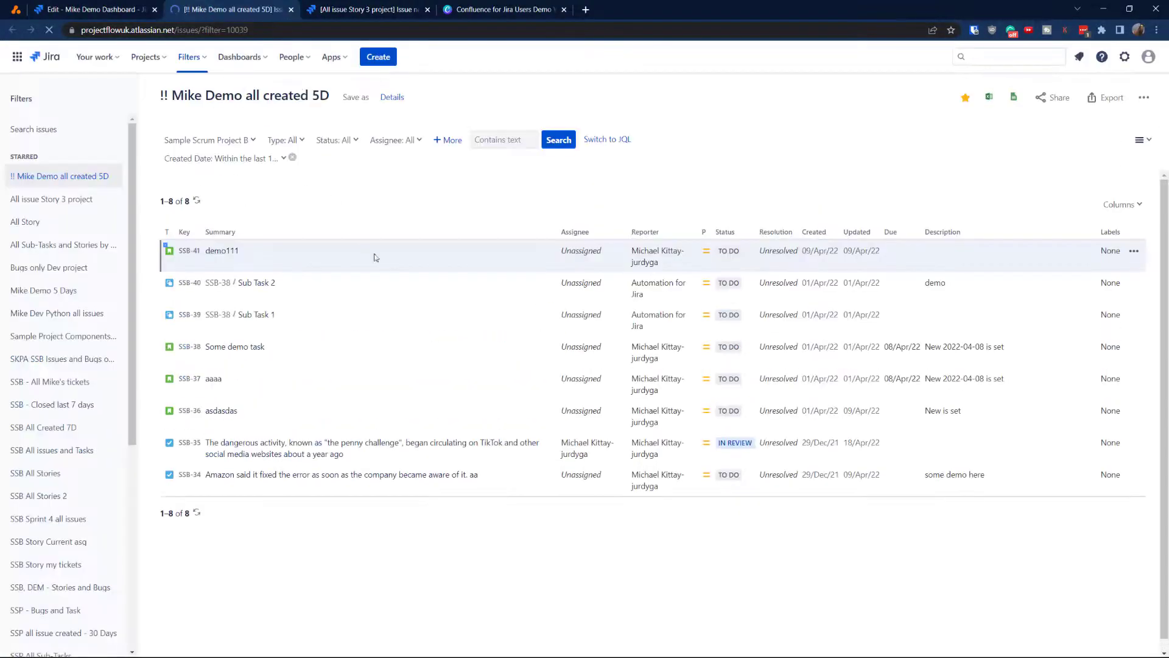
pyautogui.click(607, 140)
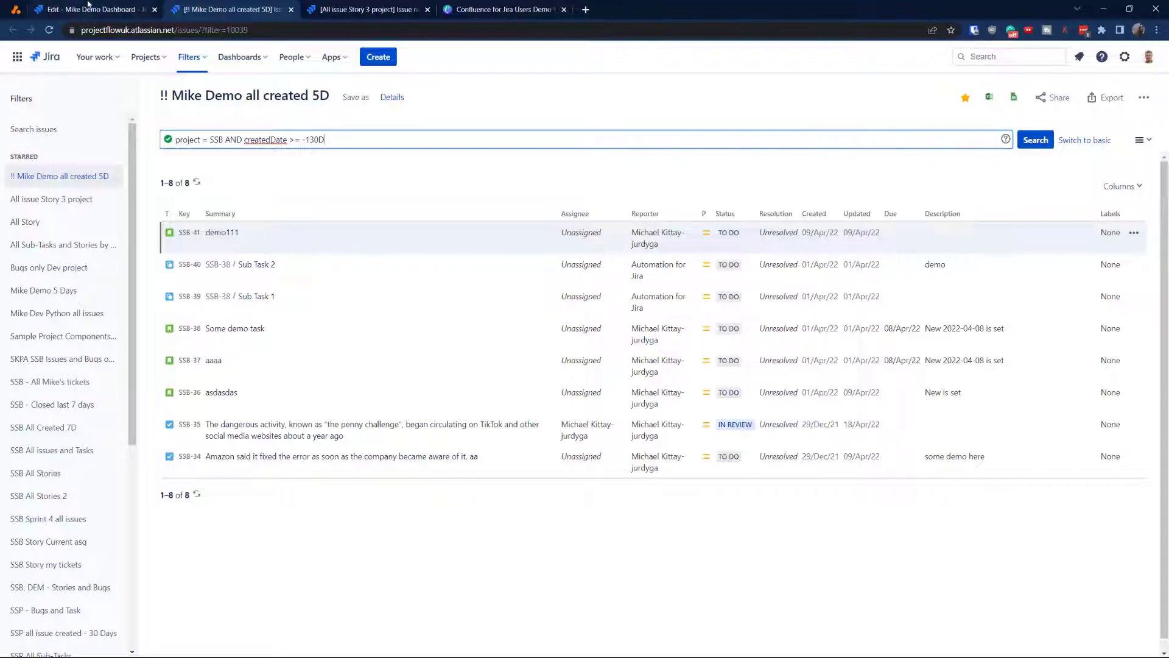
pyautogui.click(54, 7)
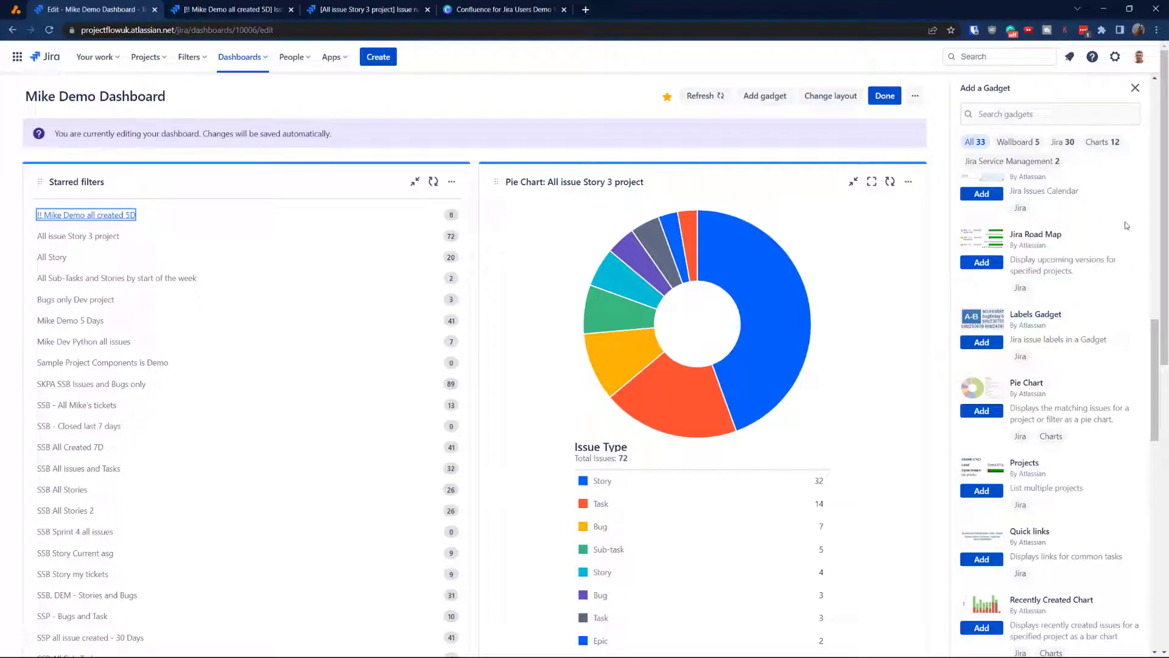
# - Browse the remaining gadgets and add the Sprint Burndown Gadget to the dashboard
pyautogui.scroll(-2, 1106, 269)
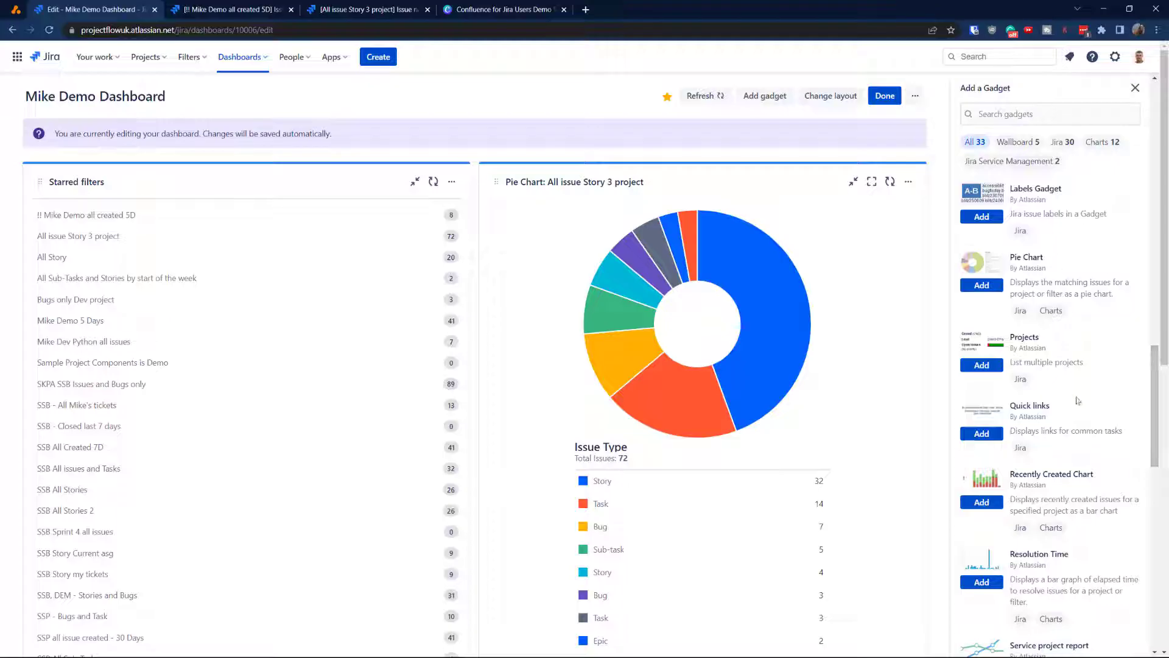
pyautogui.scroll(-2, 1040, 369)
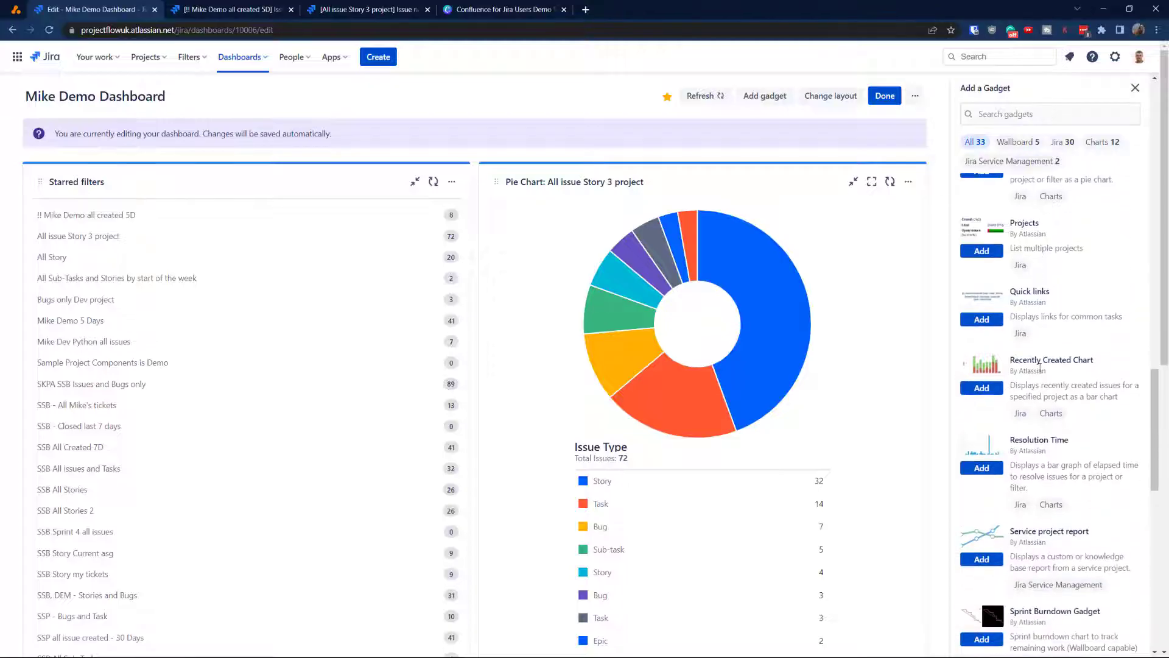
pyautogui.scroll(-6, 1053, 371)
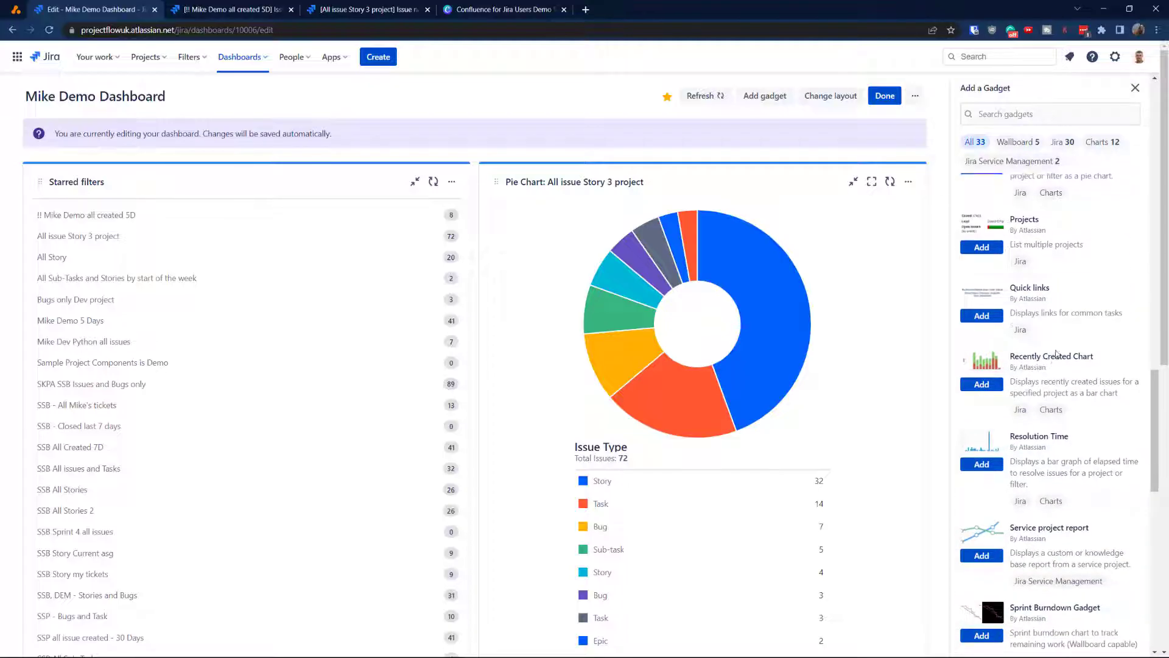
pyautogui.scroll(-10, 530, 294)
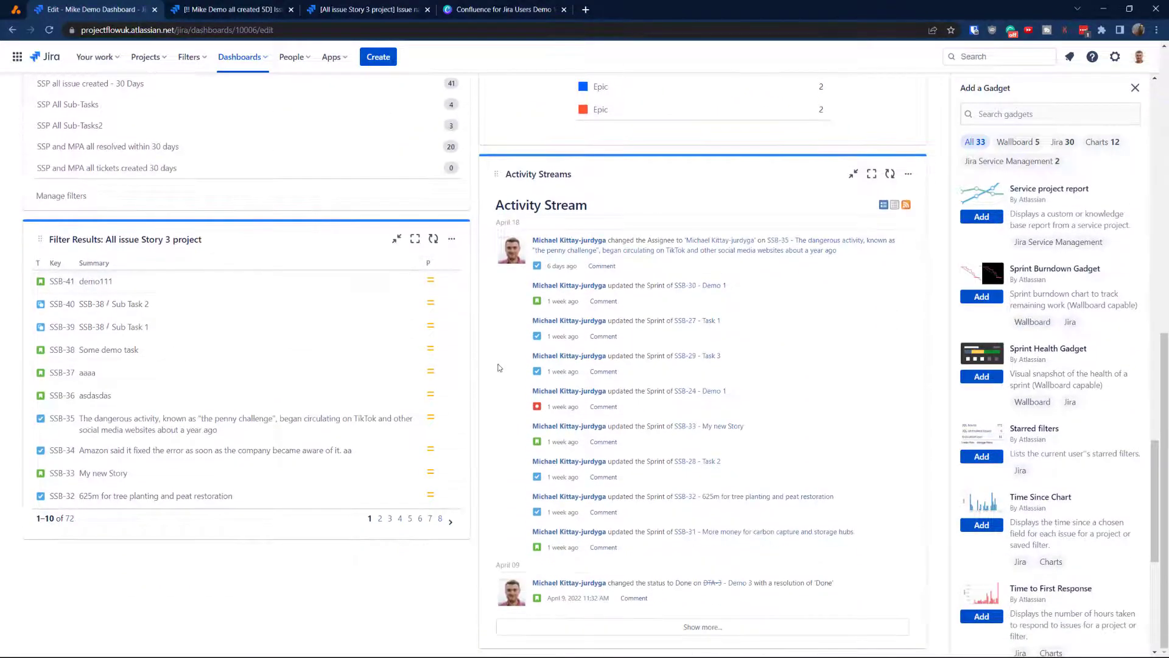
pyautogui.scroll(1, 399, 359)
pyautogui.scroll(-1, 1023, 481)
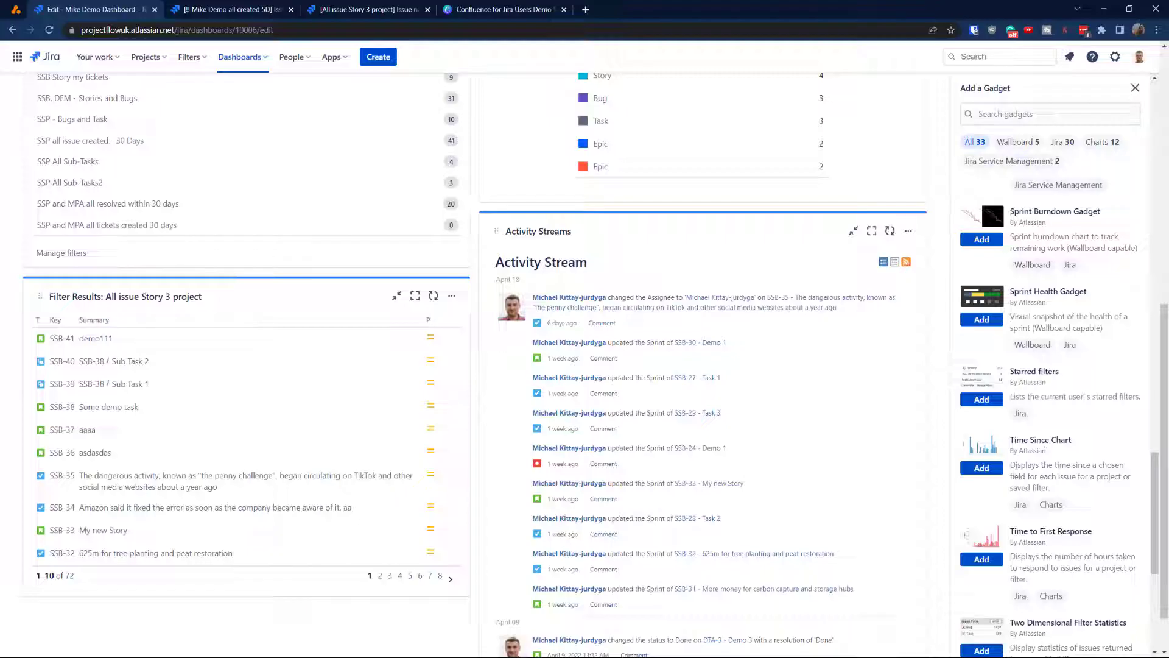
pyautogui.scroll(1, 1048, 443)
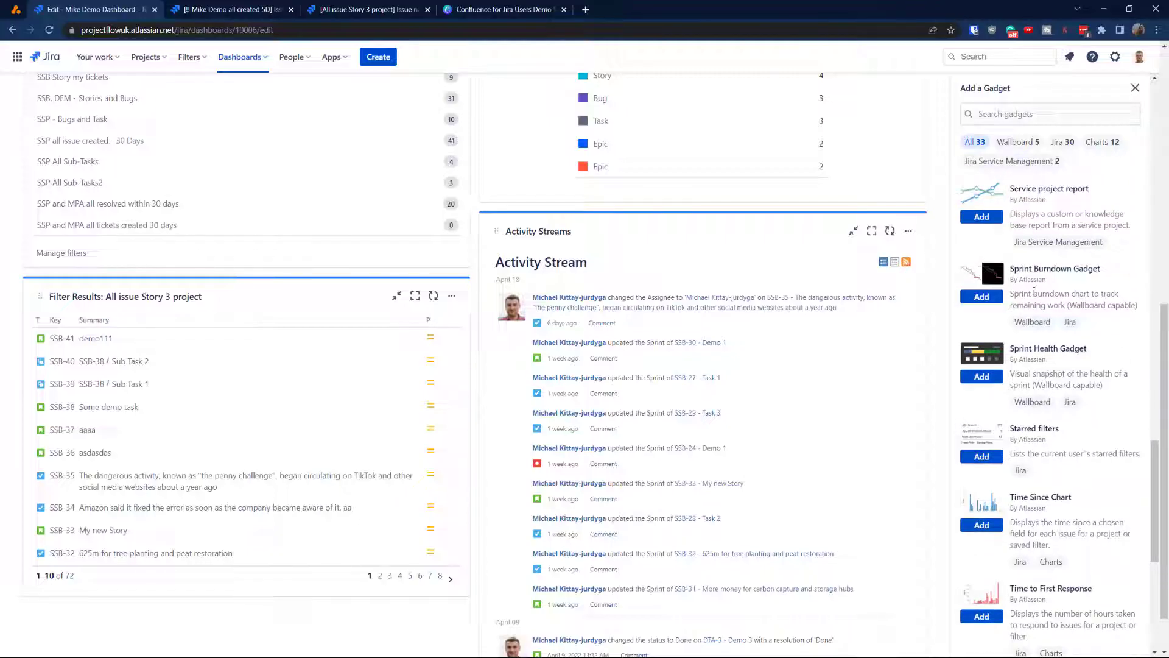
pyautogui.click(1001, 297)
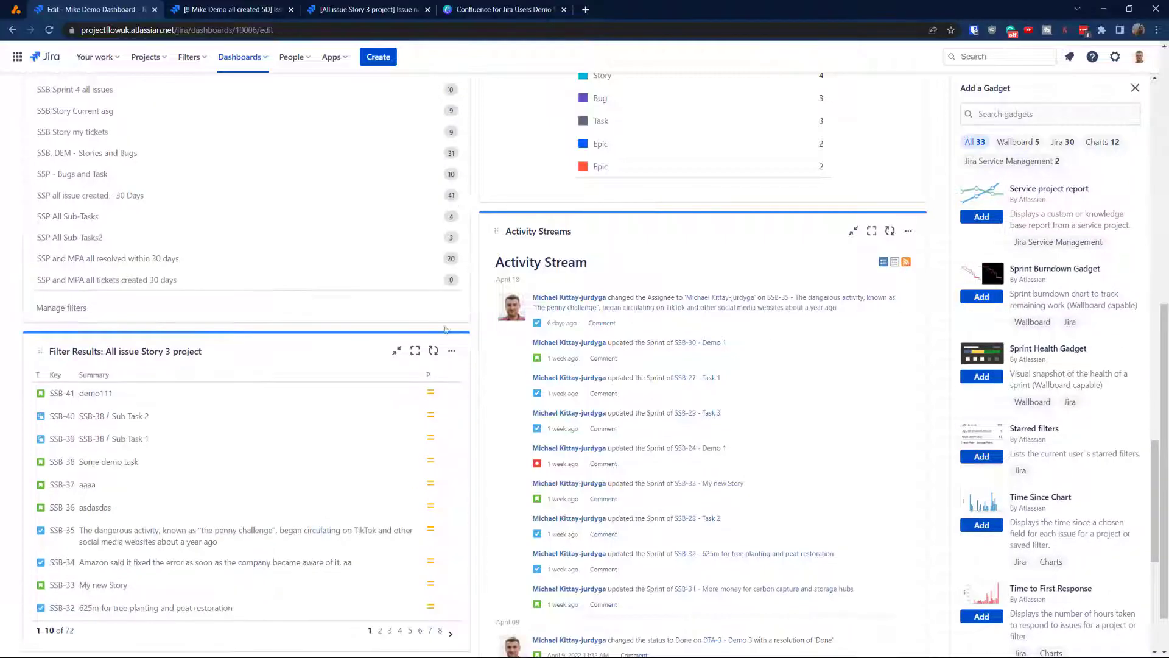
# - Open the Sample Scrum Project B board in the second browser tab to check its active sprint, and return to the dashboard
pyautogui.click(79, 225)
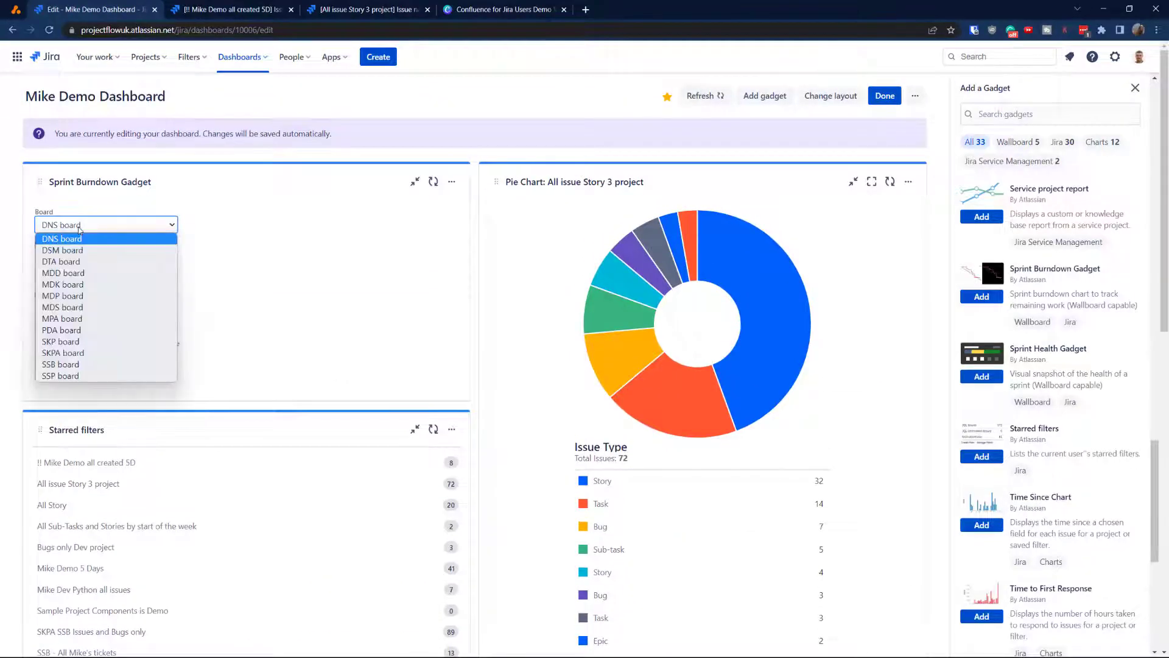
pyautogui.click(80, 234)
pyautogui.click(206, 7)
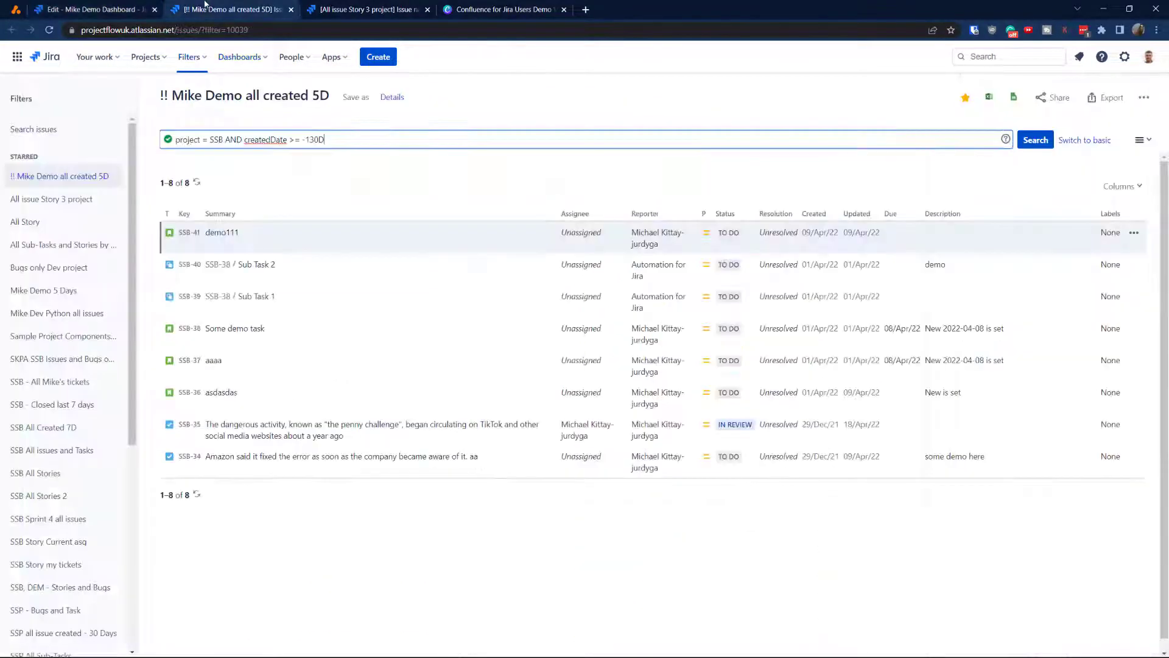
pyautogui.click(146, 57)
pyautogui.click(193, 165)
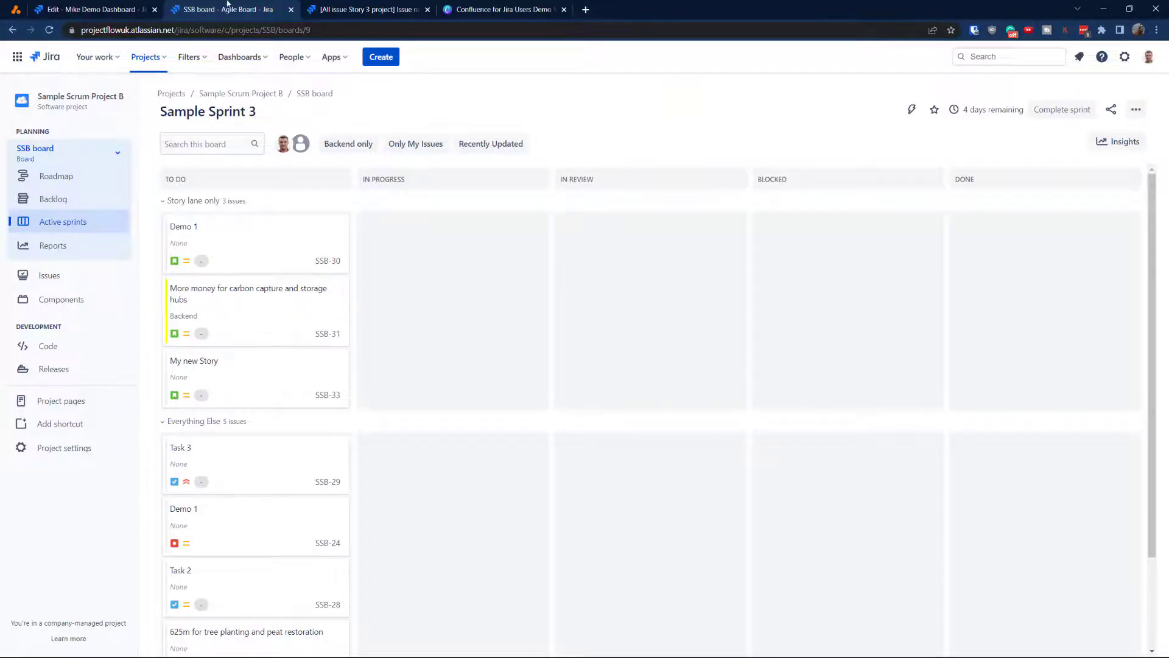
pyautogui.click(92, 9)
# - Configure the Sprint Burndown Gadget for the SSB board with the board name shown, and save it
pyautogui.click(91, 226)
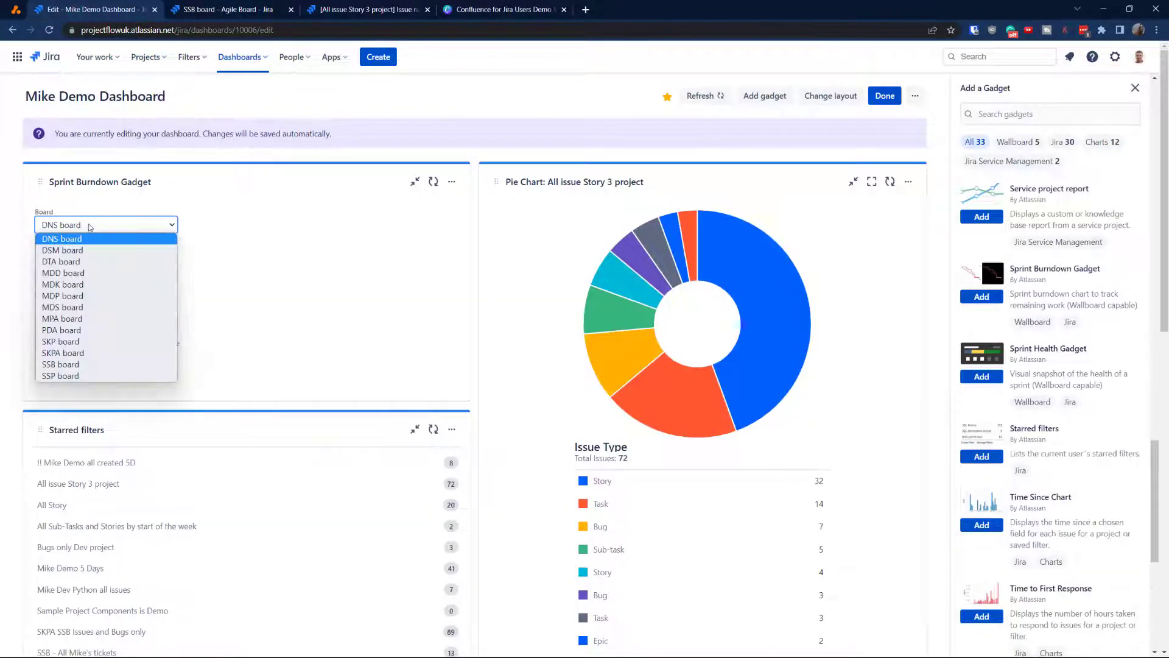
pyautogui.click(98, 365)
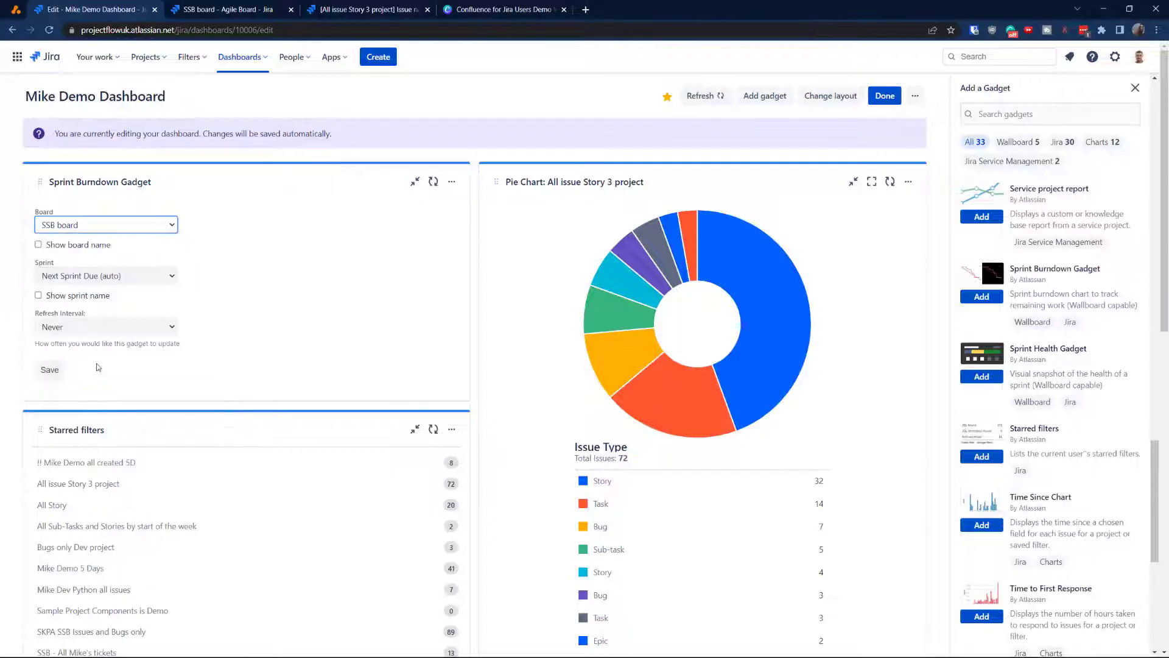
pyautogui.click(68, 245)
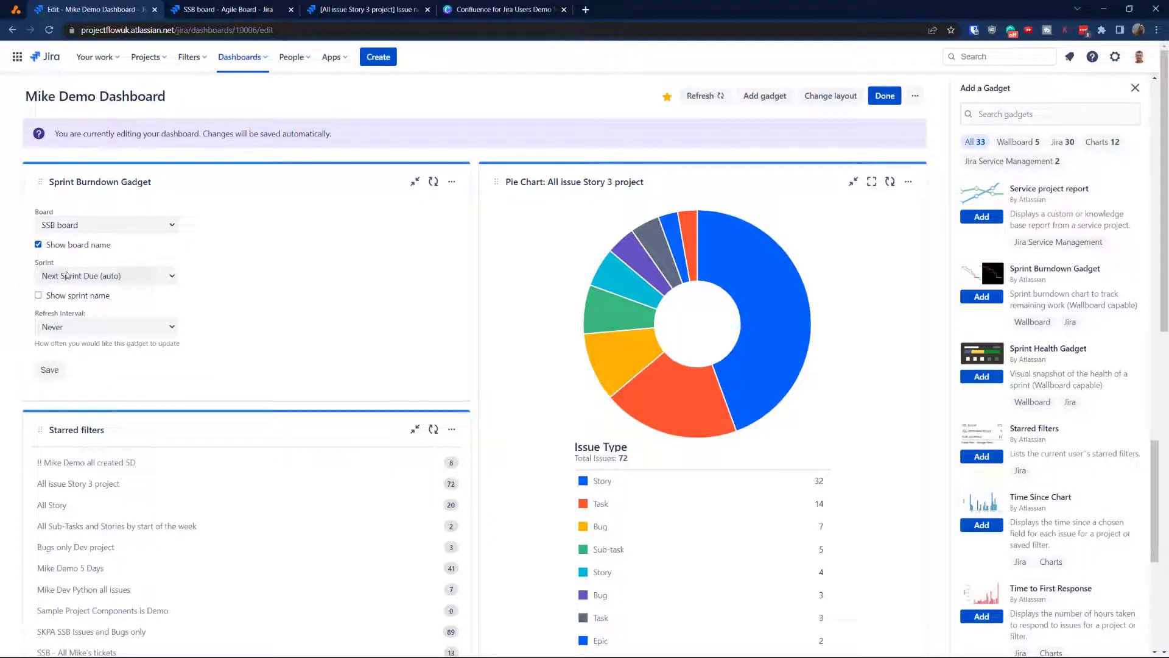
pyautogui.click(51, 370)
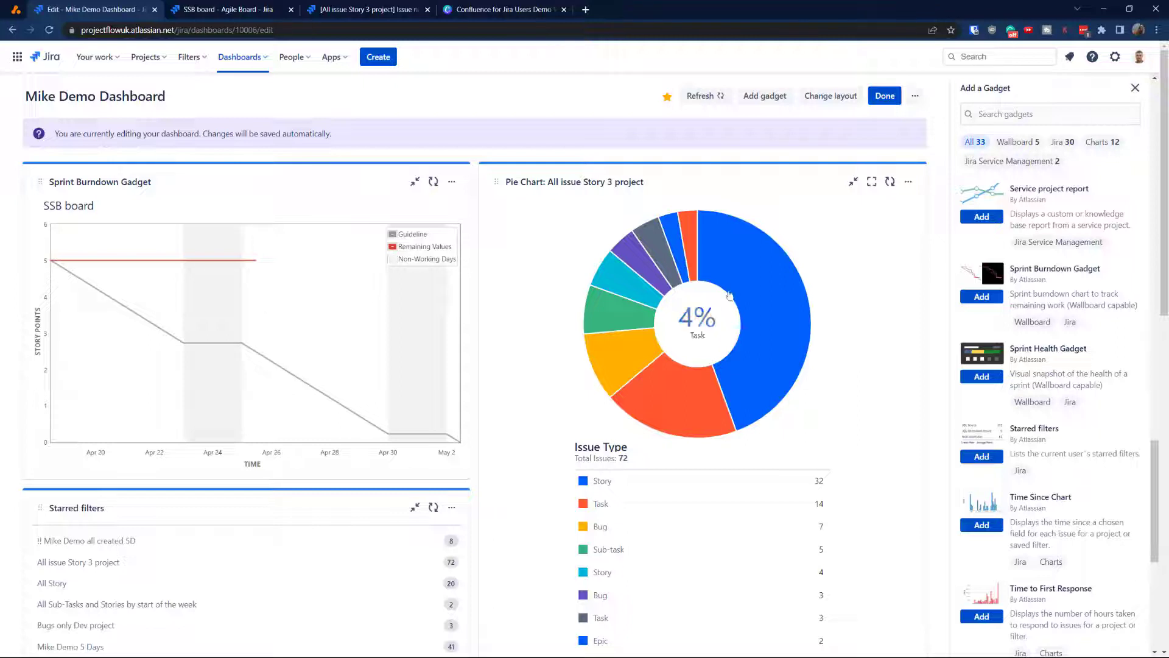
# - Search the gadget list for "sprint" and add the Days Remaining in Sprint Gadget to the dashboard
pyautogui.scroll(-5, 992, 307)
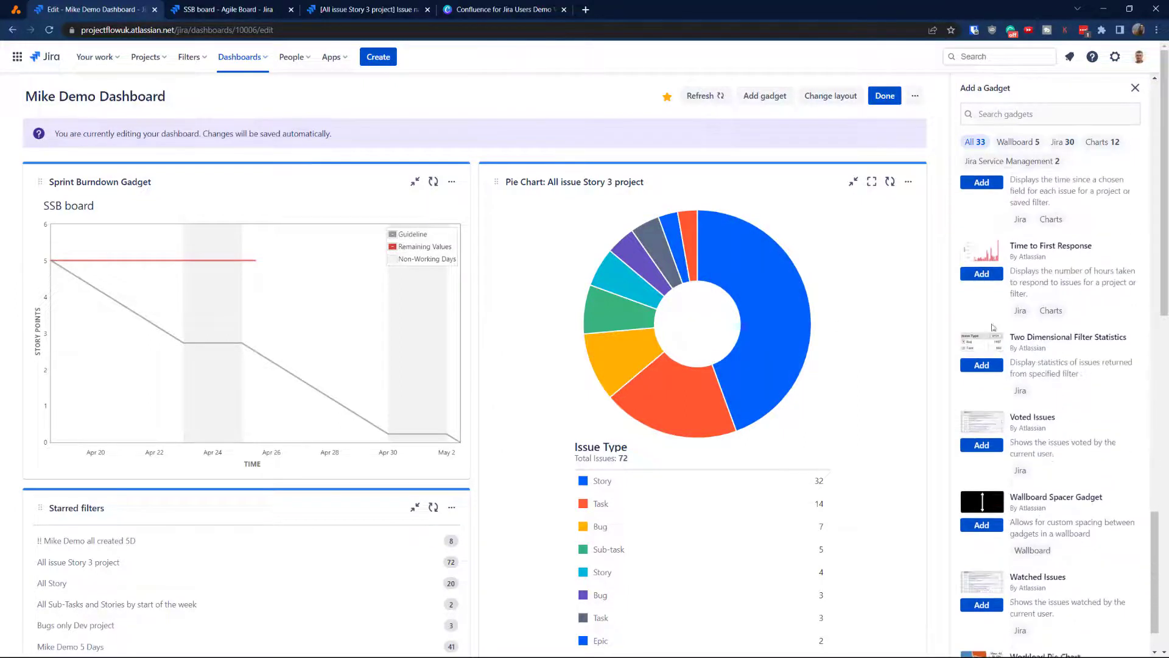
pyautogui.scroll(6, 1036, 456)
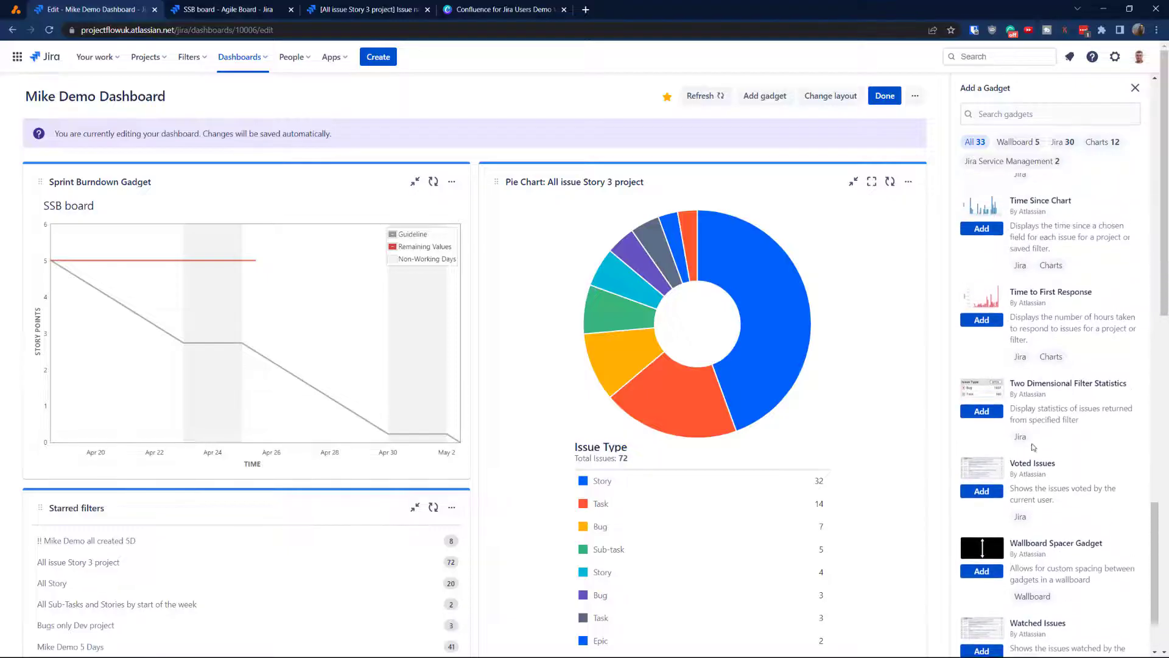
pyautogui.scroll(8, 1030, 465)
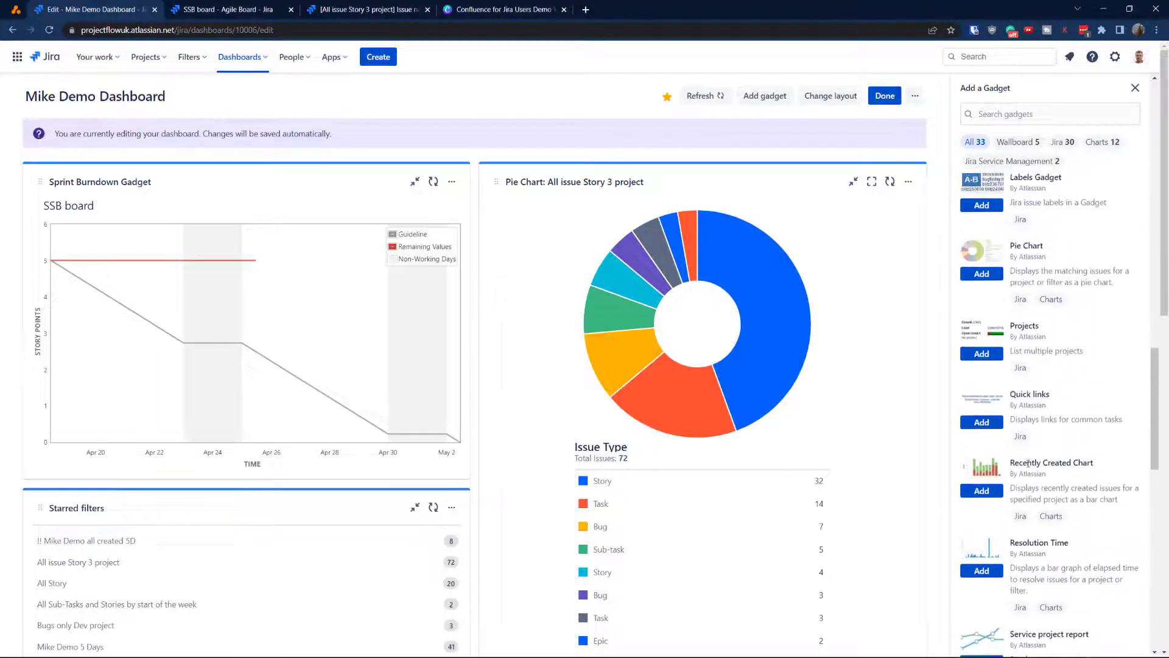
pyautogui.scroll(12, 1028, 463)
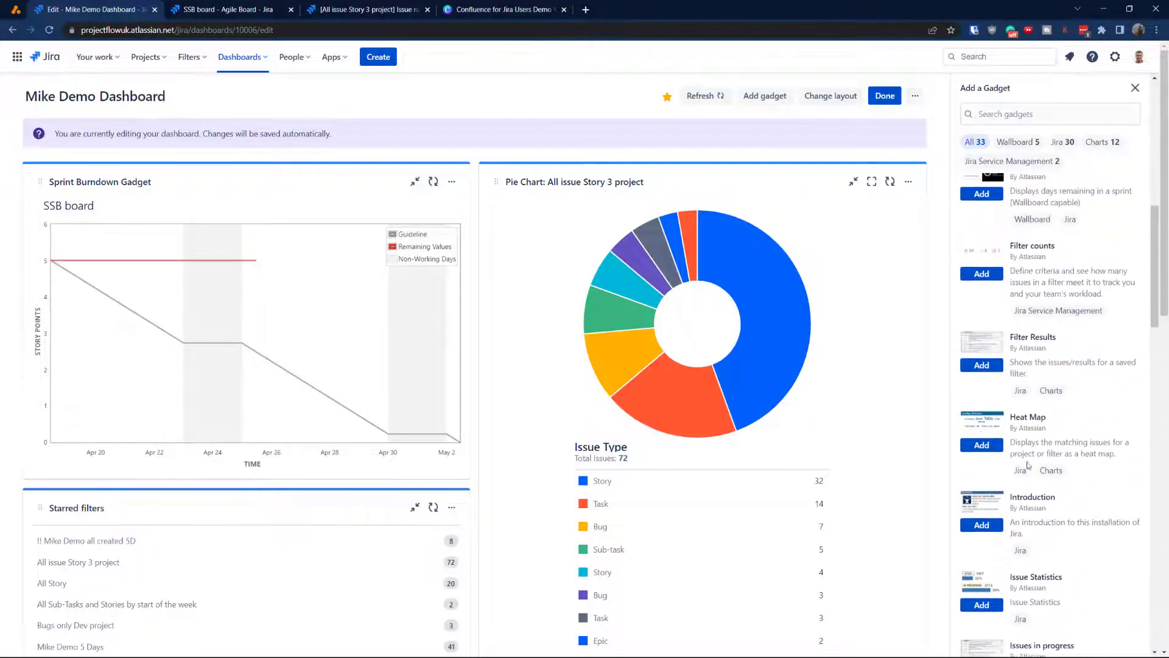
pyautogui.scroll(6, 1028, 463)
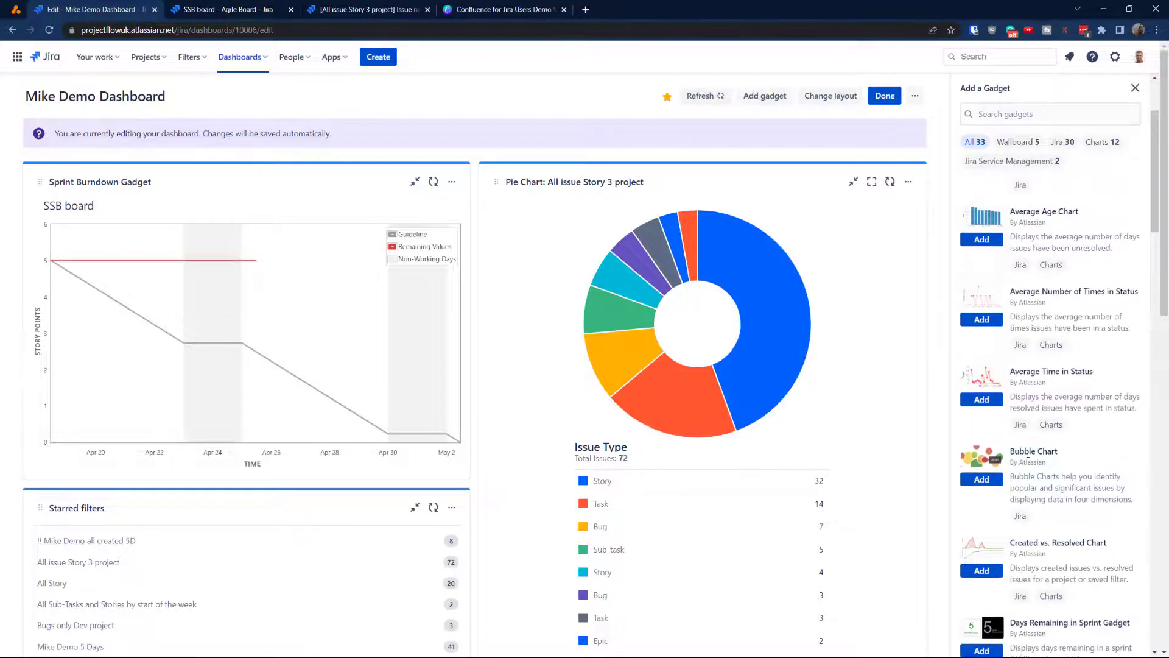
pyautogui.scroll(-7, 1036, 427)
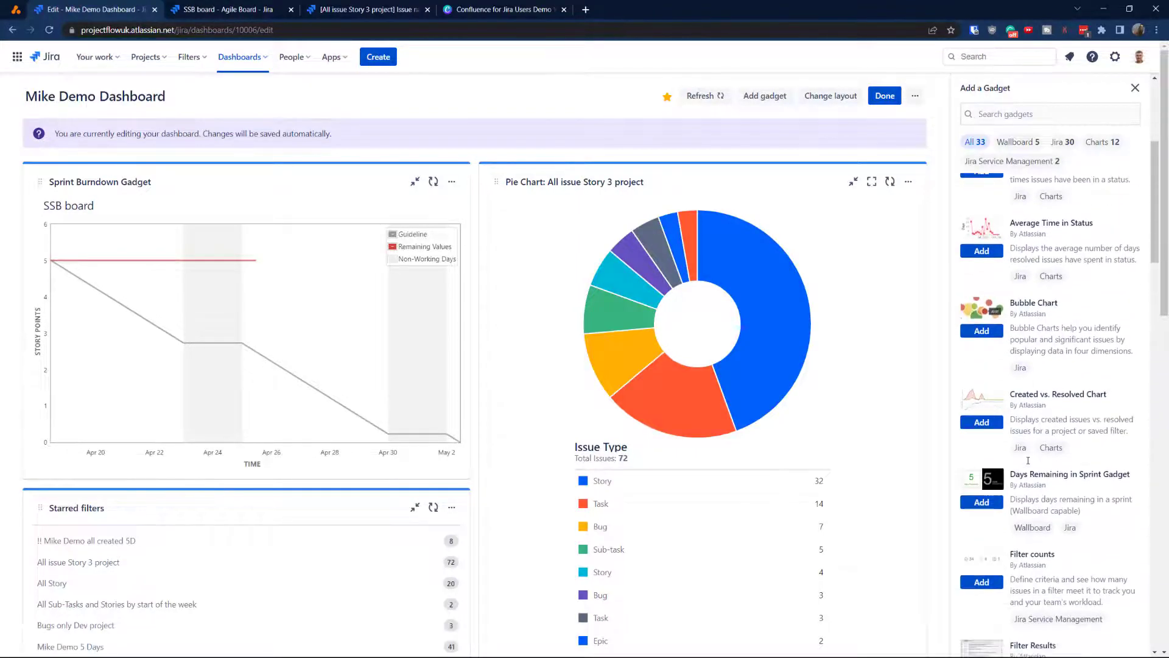
pyautogui.click(1010, 115)
pyautogui.write('s')
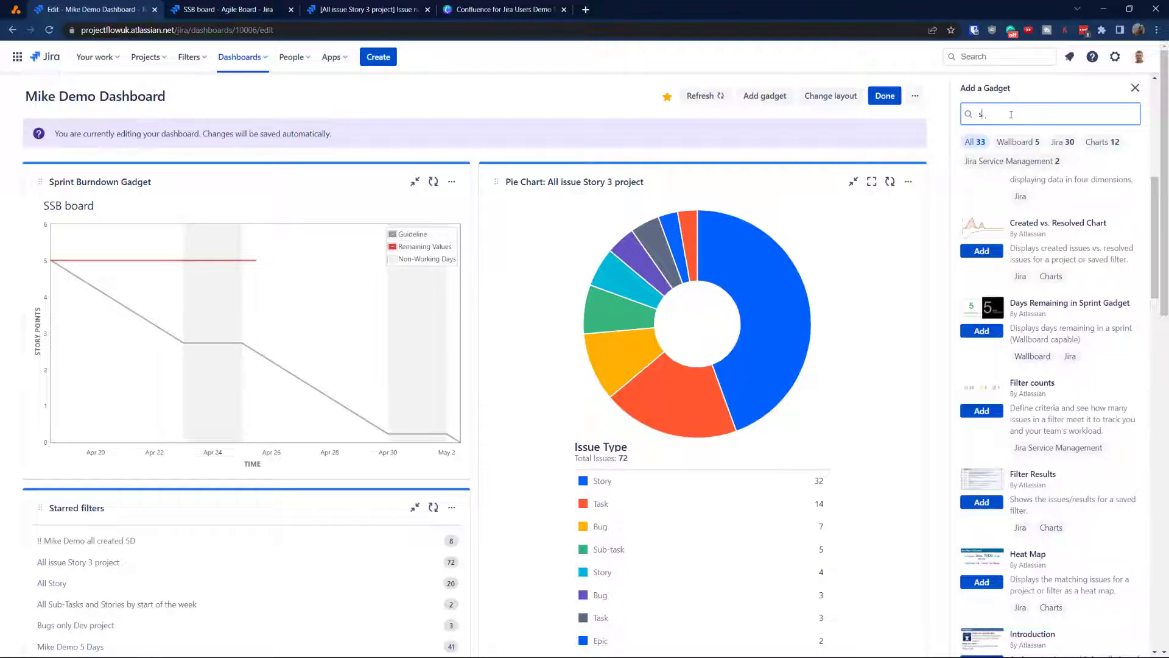
pyautogui.write('print')
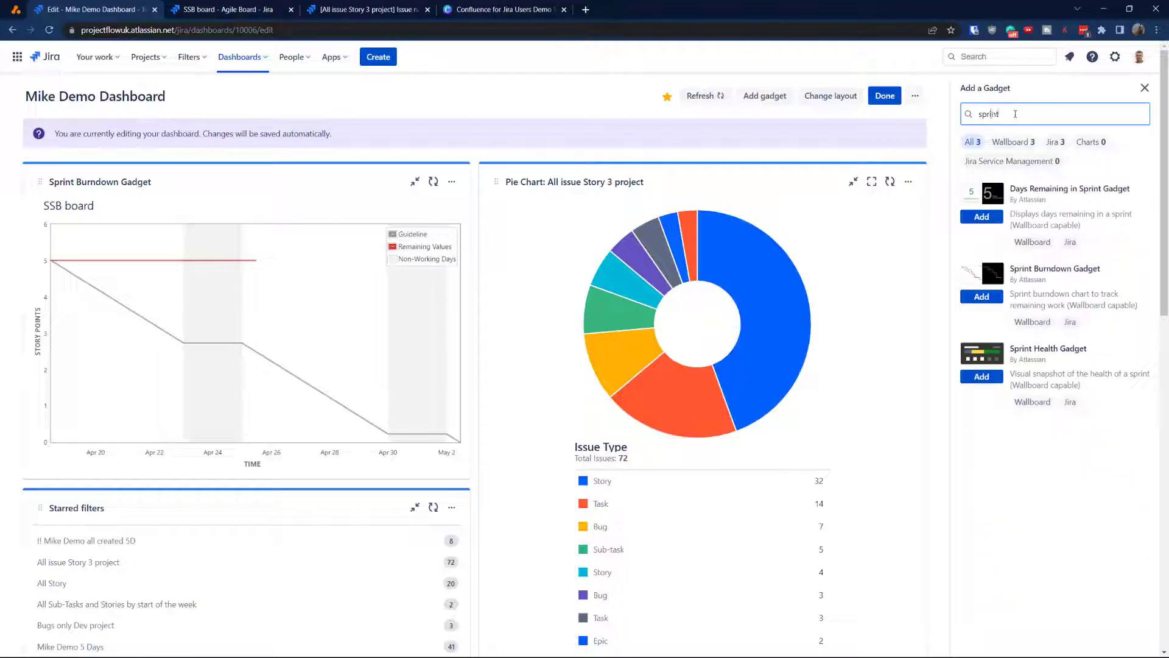
pyautogui.click(981, 216)
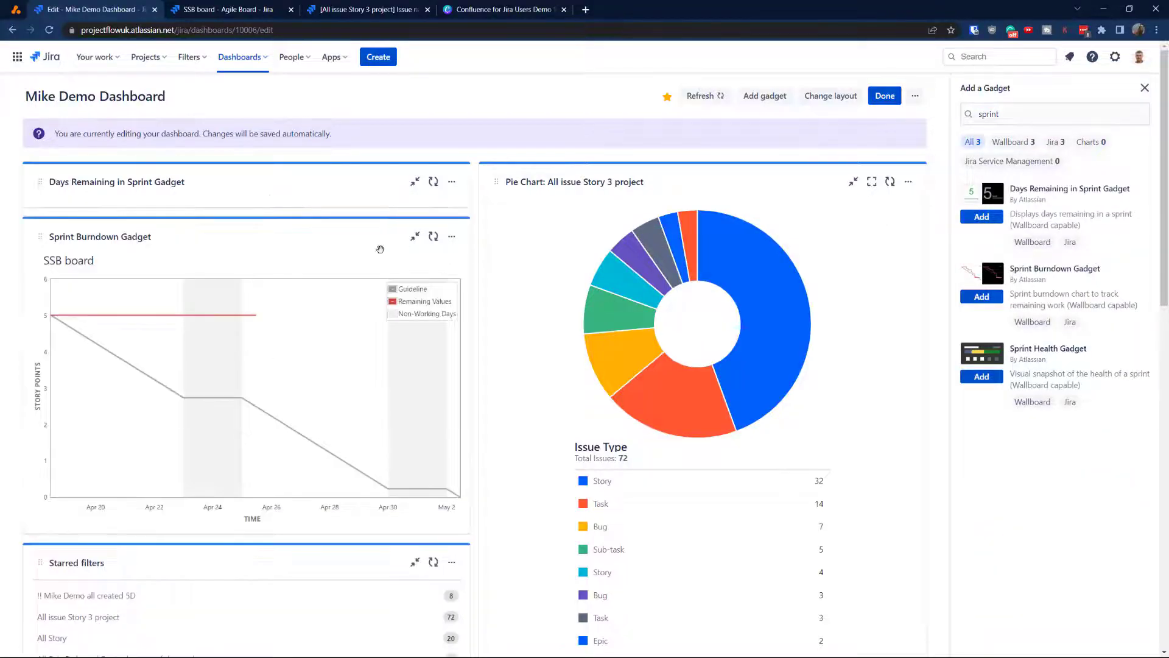
# - Configure the Days Remaining in Sprint Gadget for the SSB board with board and sprint names shown, and save it
pyautogui.click(86, 219)
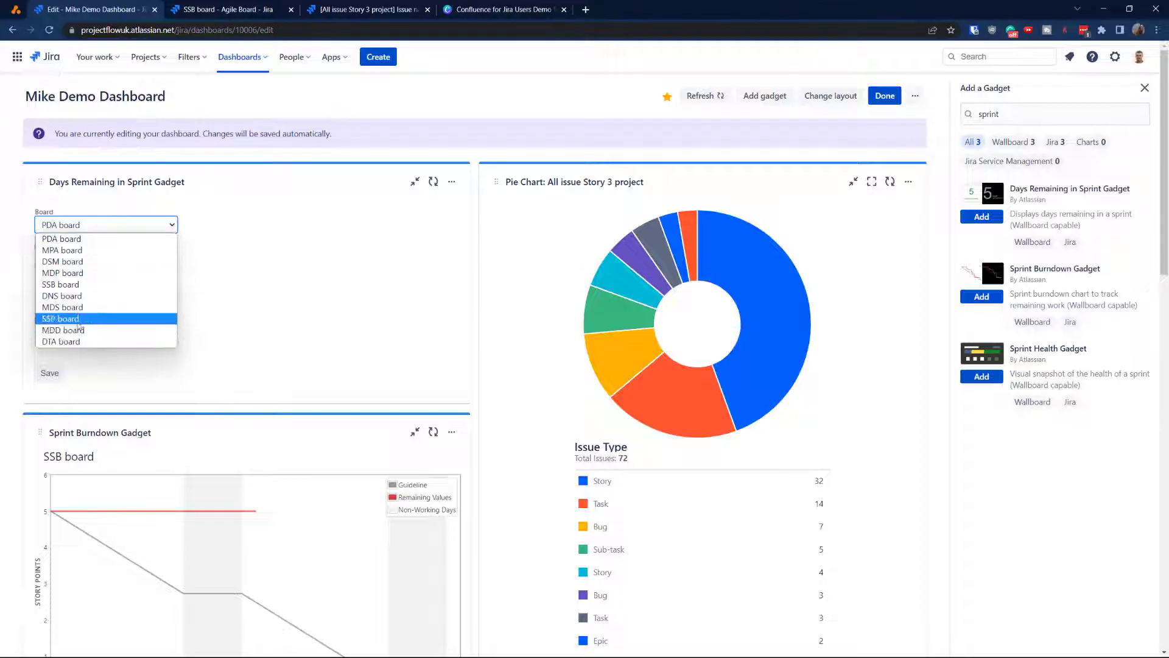
pyautogui.click(70, 284)
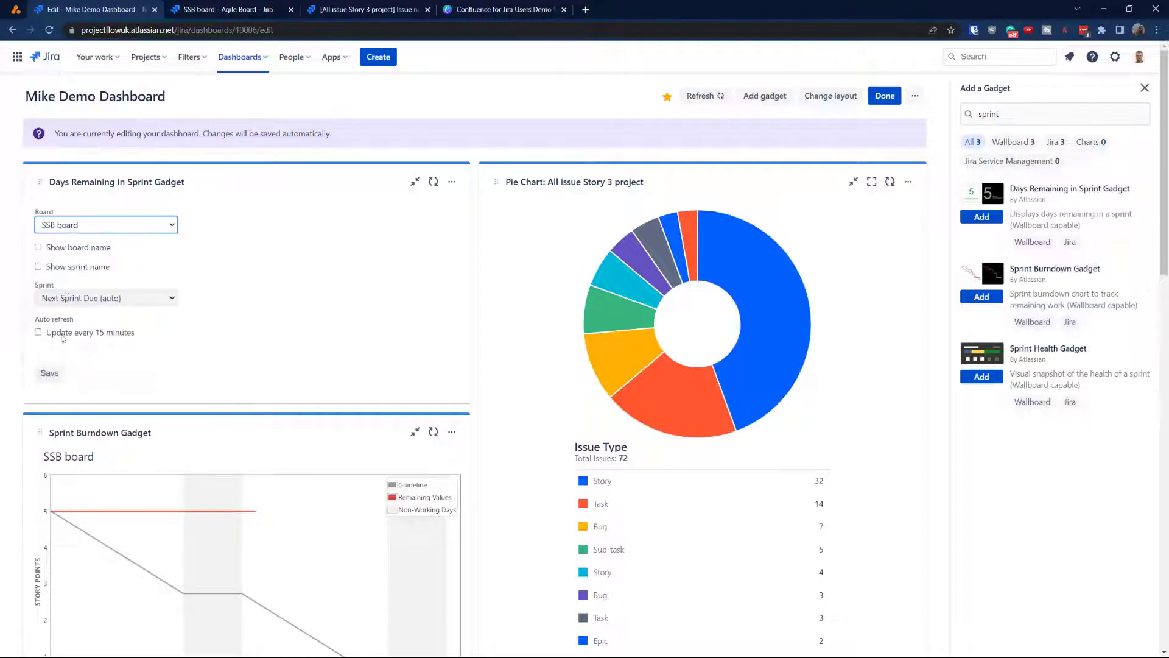
pyautogui.click(70, 249)
pyautogui.click(67, 268)
pyautogui.click(49, 373)
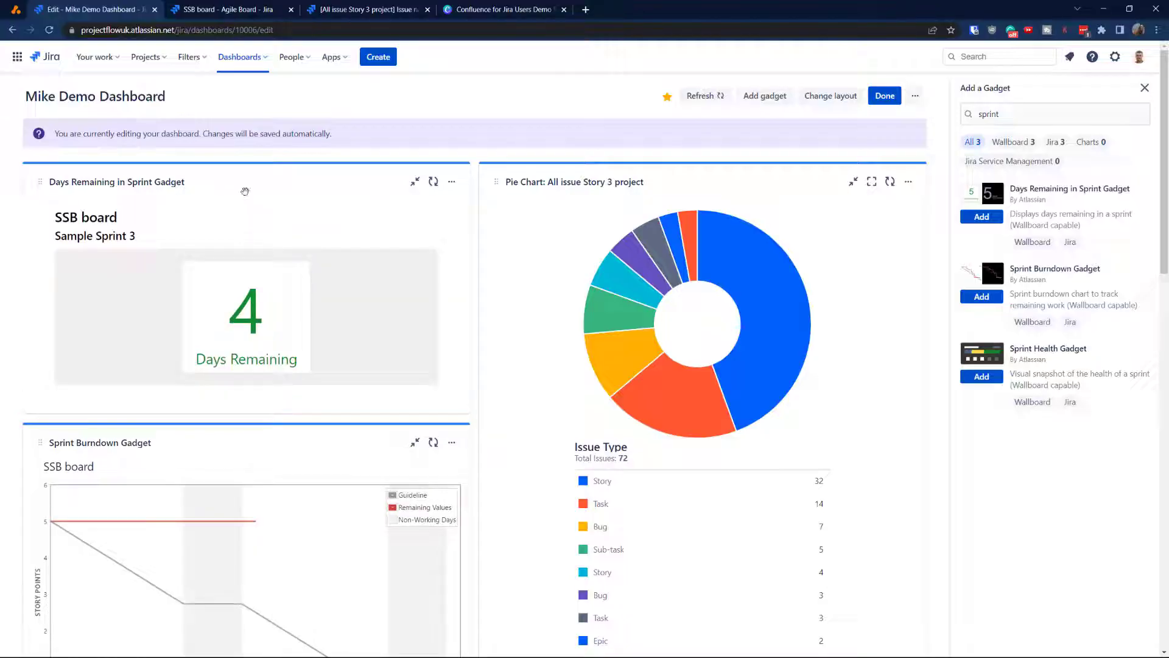
# - Move the Days Remaining in Sprint Gadget above the pie chart and the Filter Results gadget above the Sprint Burndown Gadget
pyautogui.moveTo(276, 171); pyautogui.dragTo(728, 195)
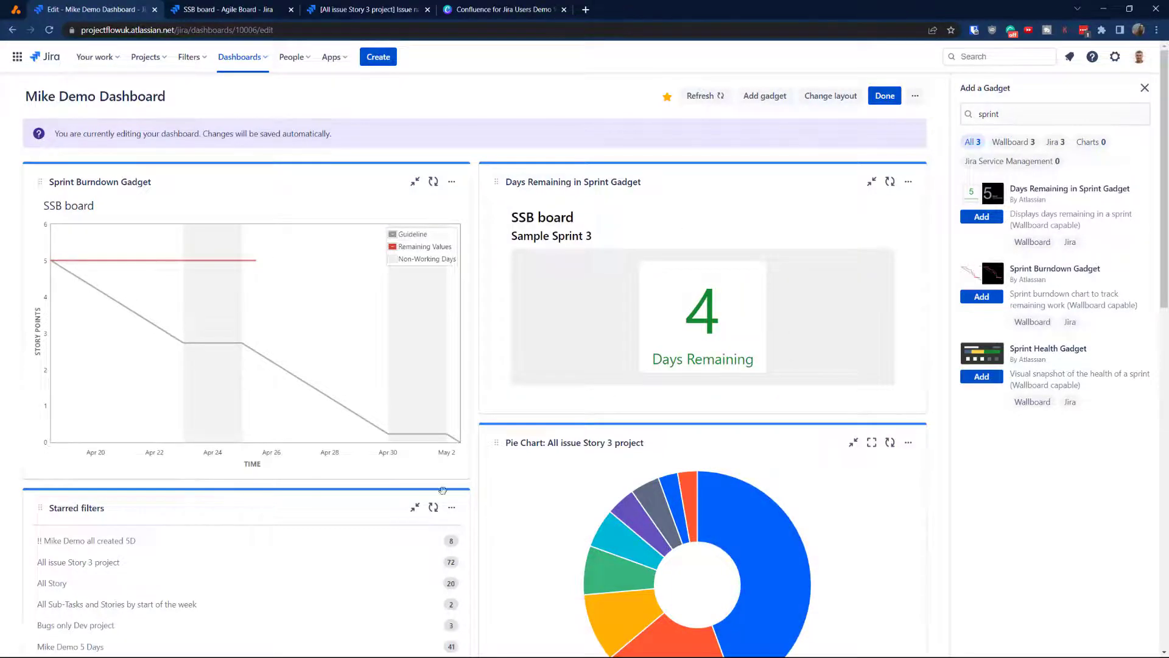
pyautogui.moveTo(302, 492); pyautogui.dragTo(295, 207)
pyautogui.moveTo(280, 405); pyautogui.dragTo(242, 340)
pyautogui.scroll(2, 319, 338)
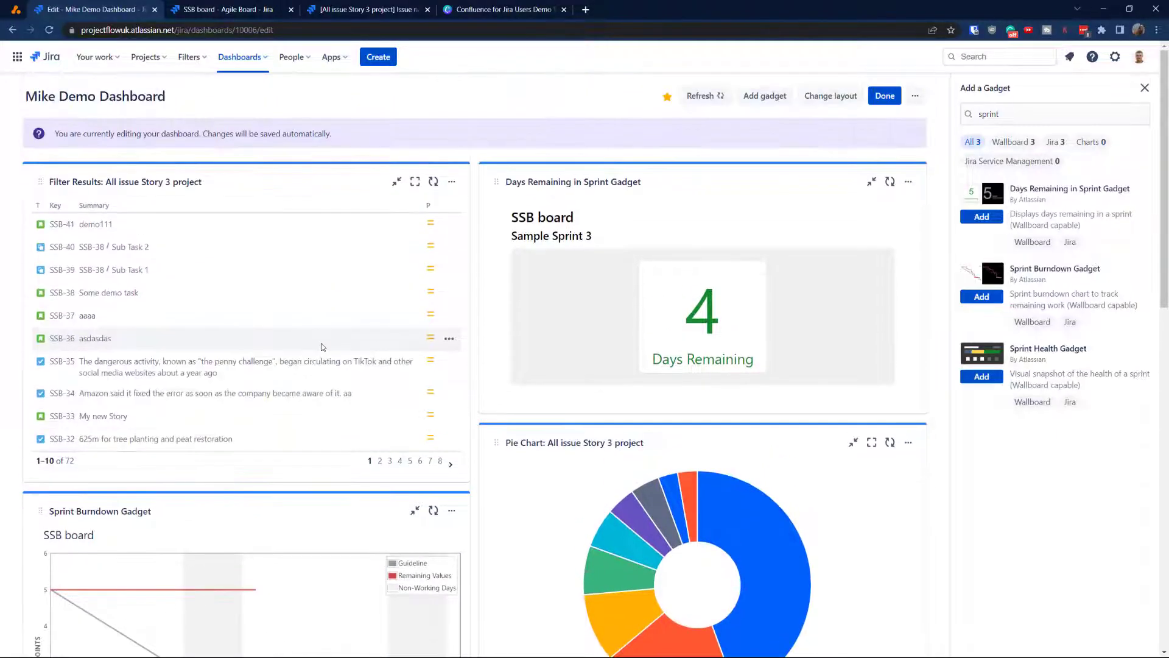
# - Highlight the Days Remaining in Sprint Gadget in red and the Filter Results gadget in purple, and finish editing the dashboard
pyautogui.click(908, 181)
pyautogui.click(787, 223)
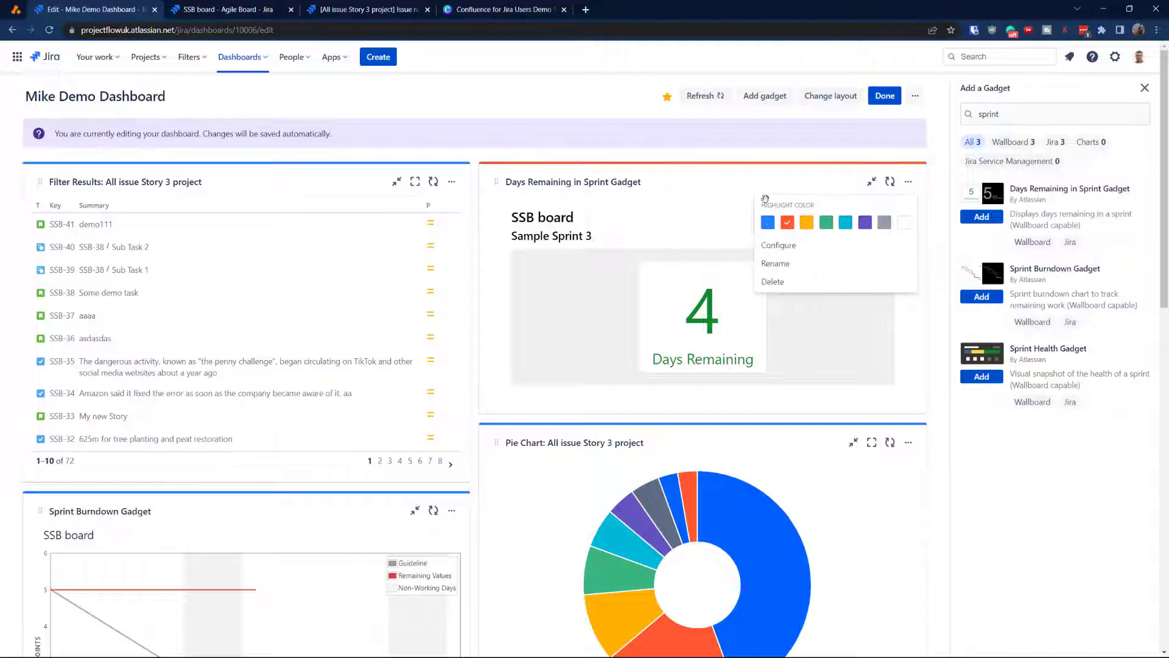
pyautogui.click(454, 182)
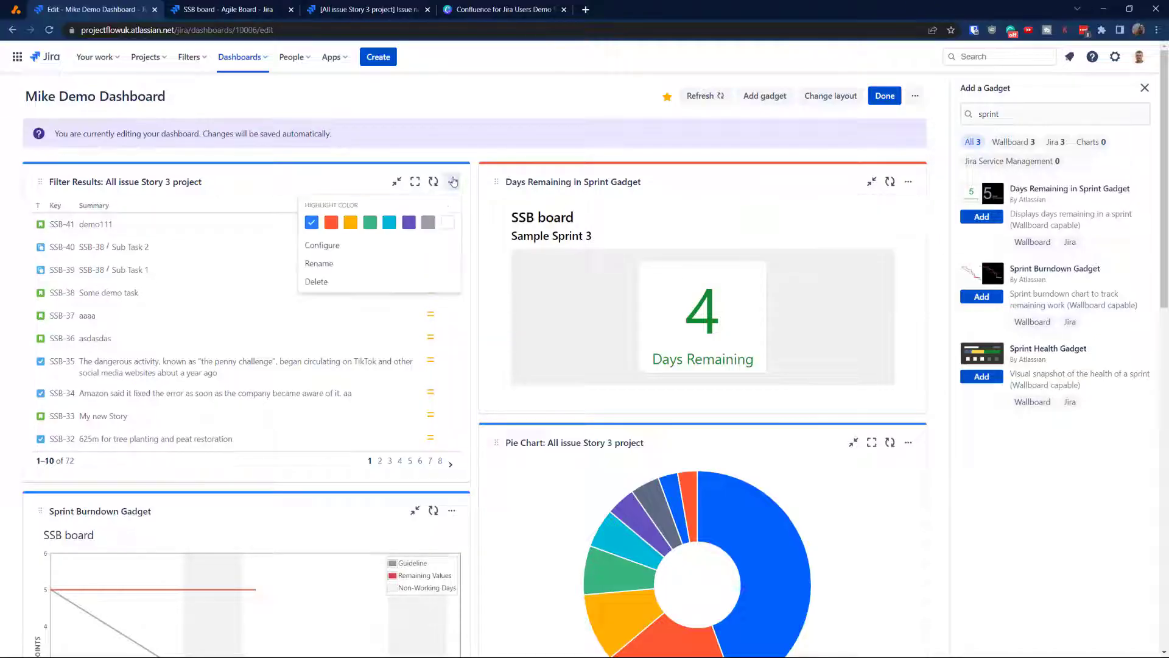
pyautogui.click(408, 222)
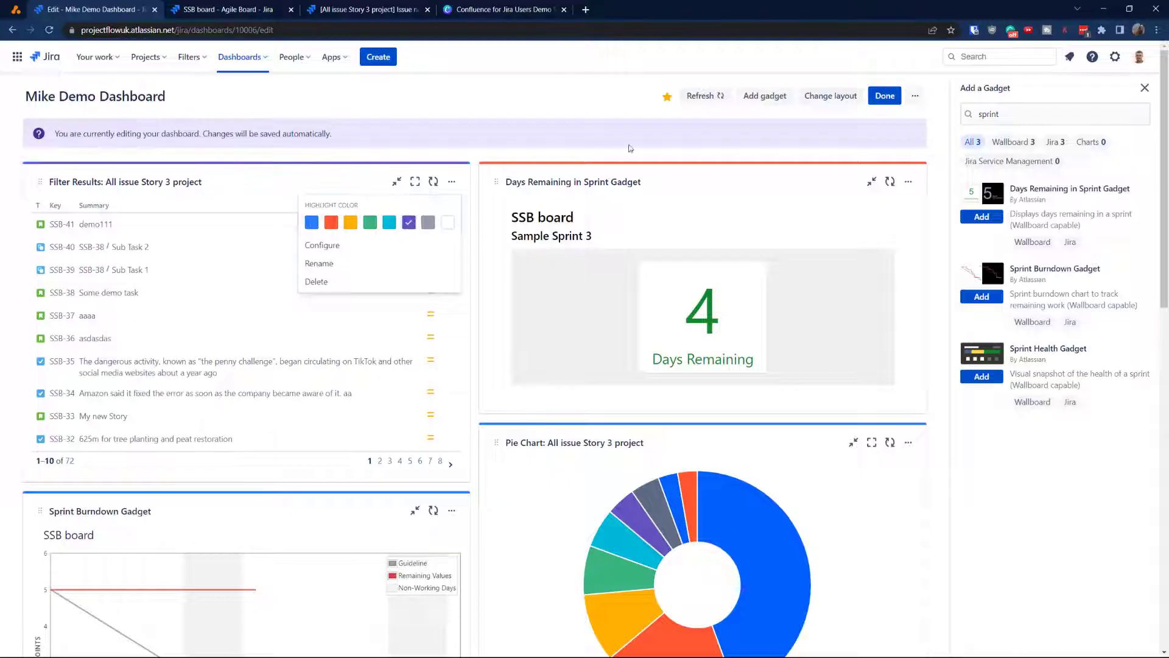
pyautogui.click(567, 100)
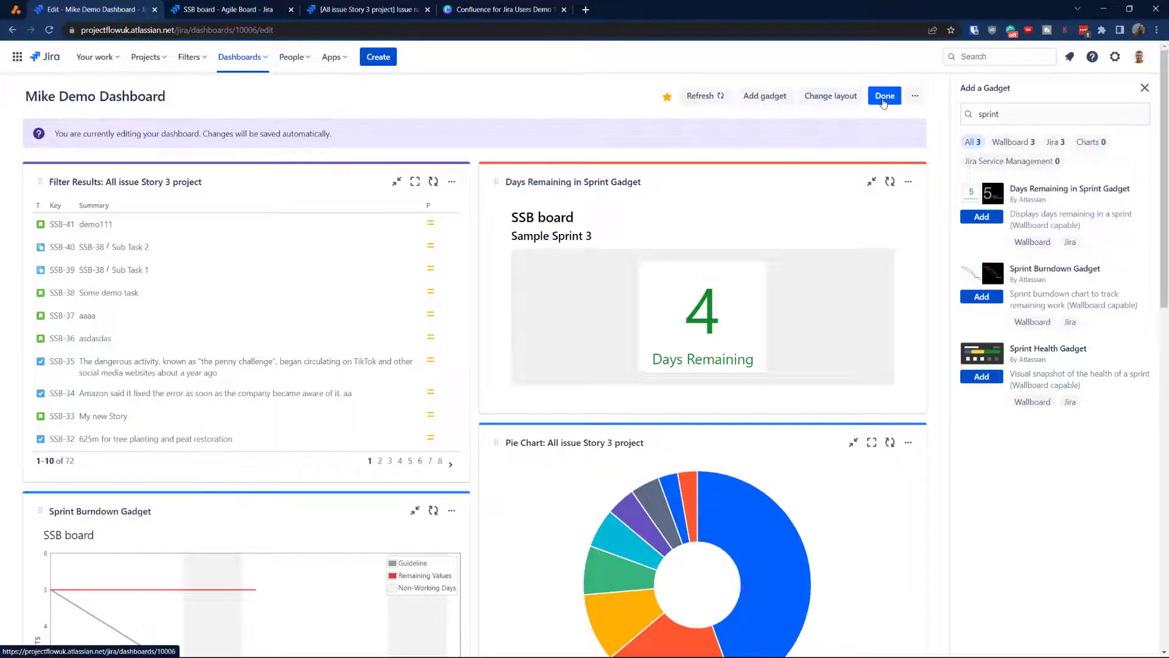
pyautogui.click(883, 98)
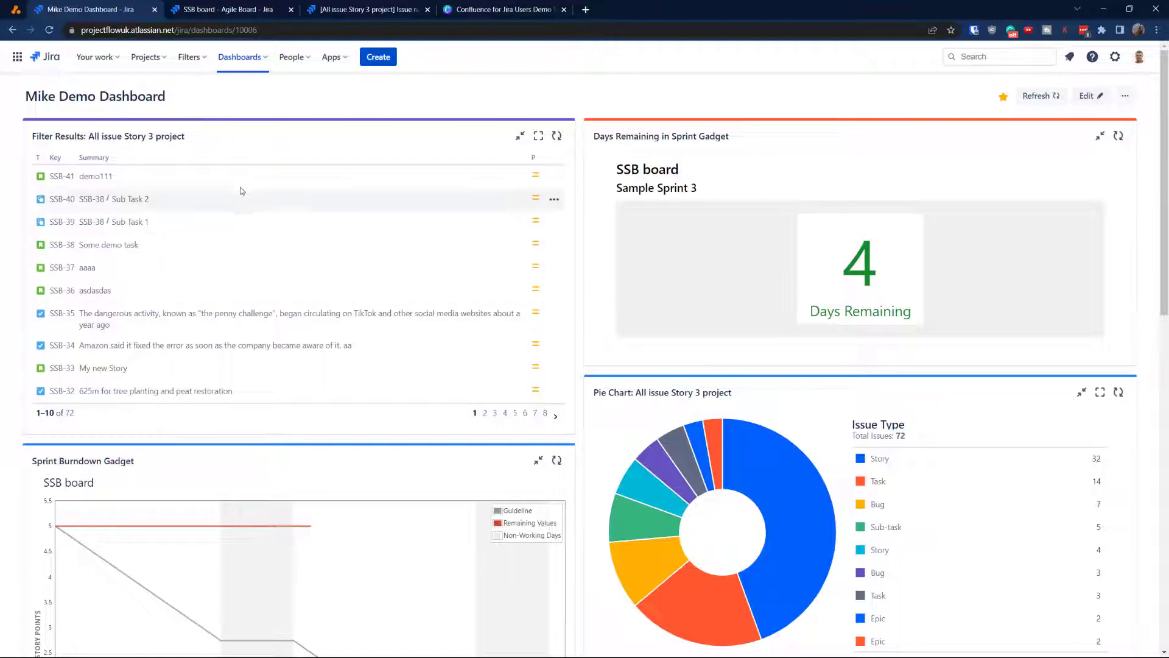
# - Review the SSB board and the All issue Story 3 project filter, close the board's browser tab, and return to the dashboard
pyautogui.click(238, 10)
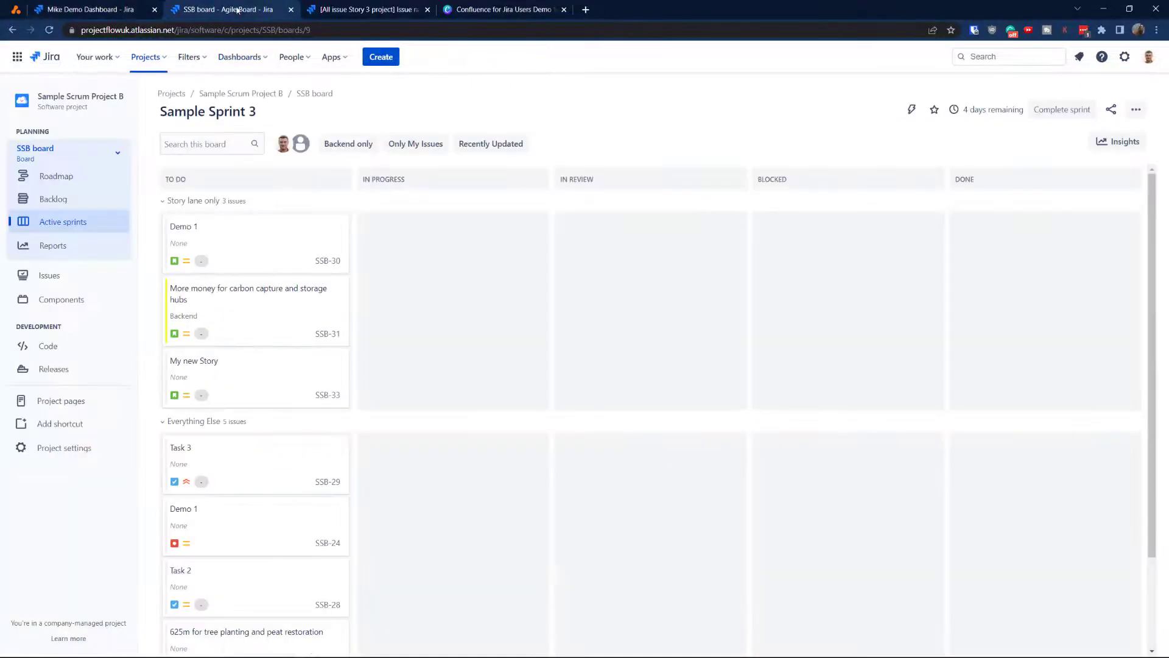
pyautogui.click(369, 10)
pyautogui.click(690, 100)
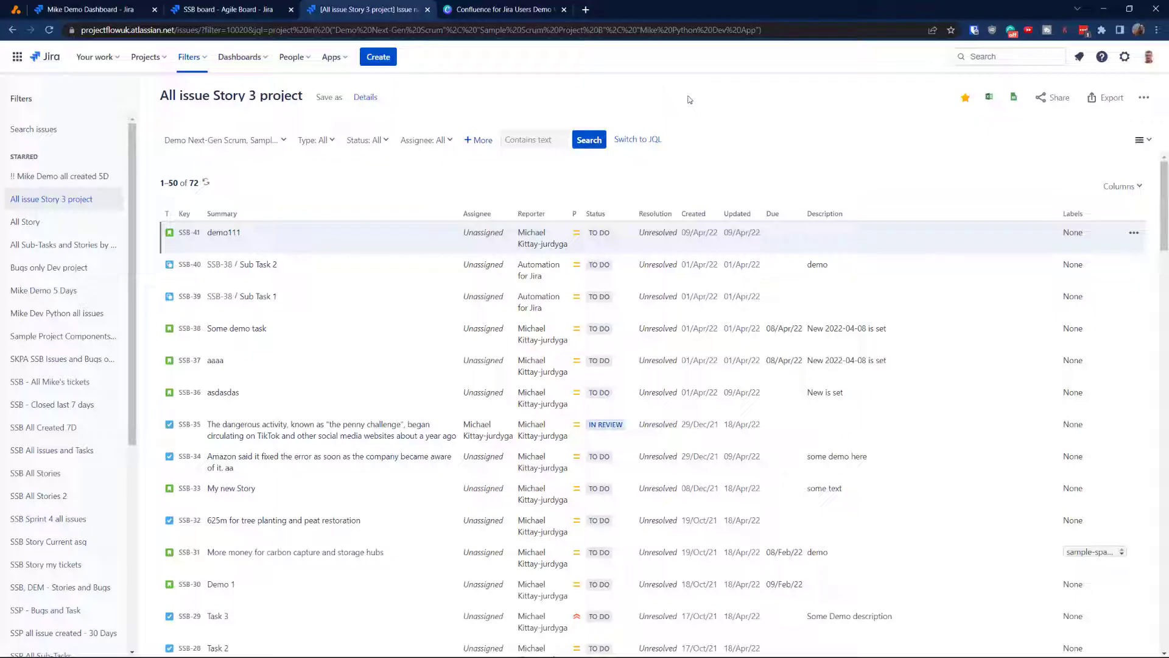
pyautogui.click(249, 8)
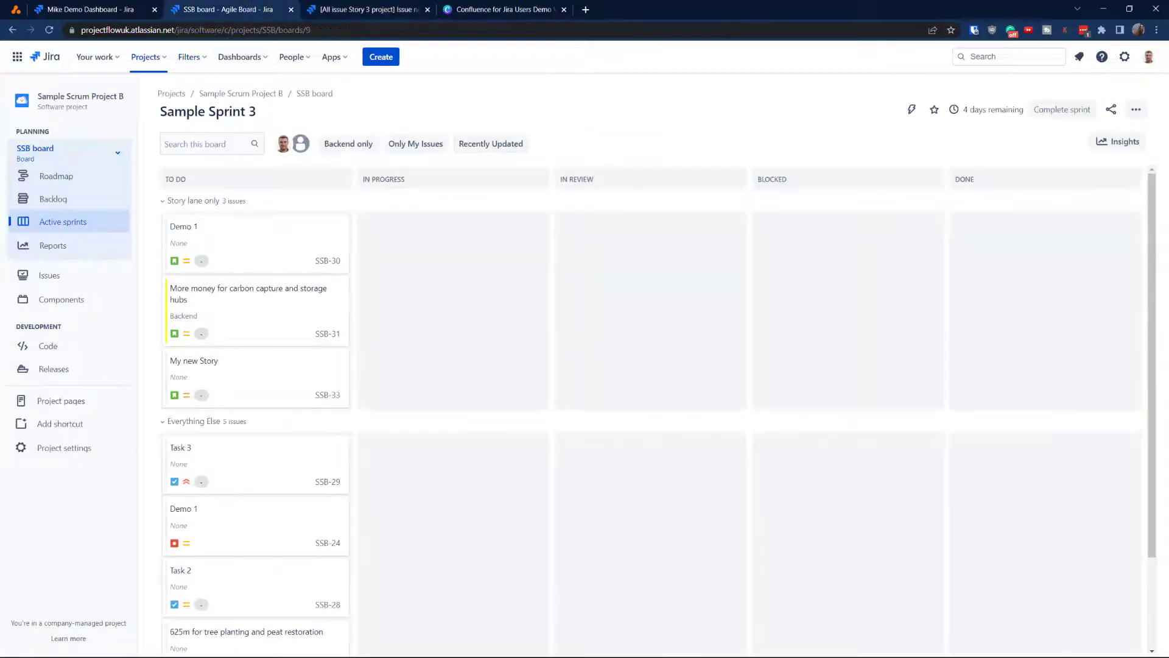
pyautogui.click(291, 9)
pyautogui.click(81, 10)
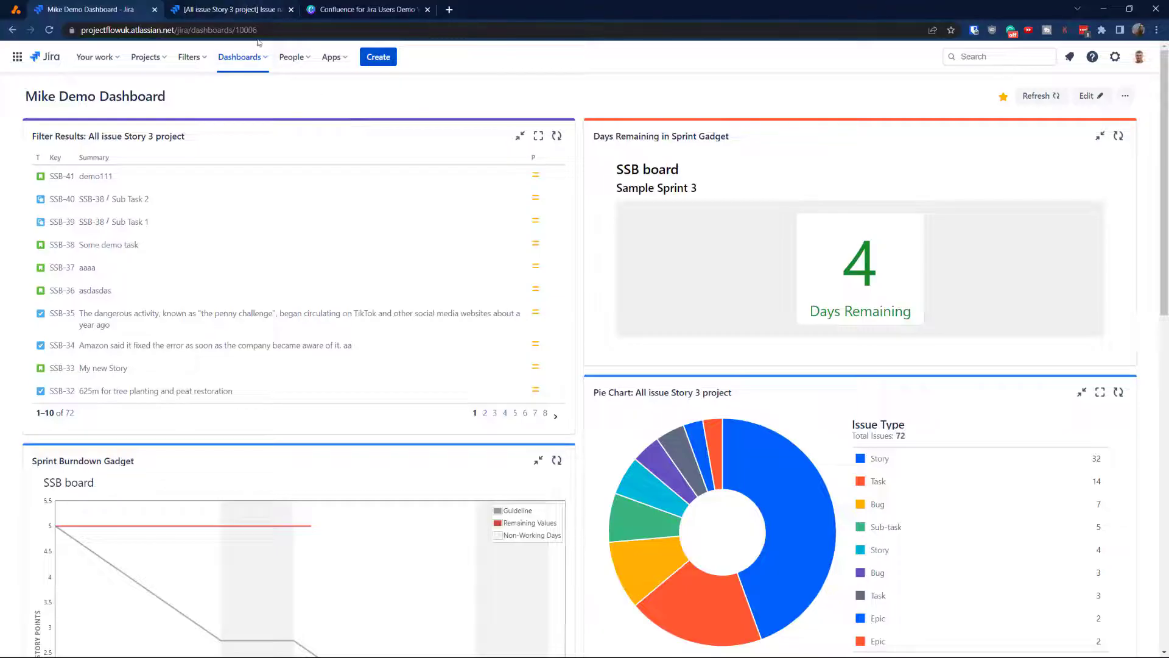
# - Show the All issue Story 3 project filter as JQL and examine its query and the available filter options
pyautogui.click(239, 10)
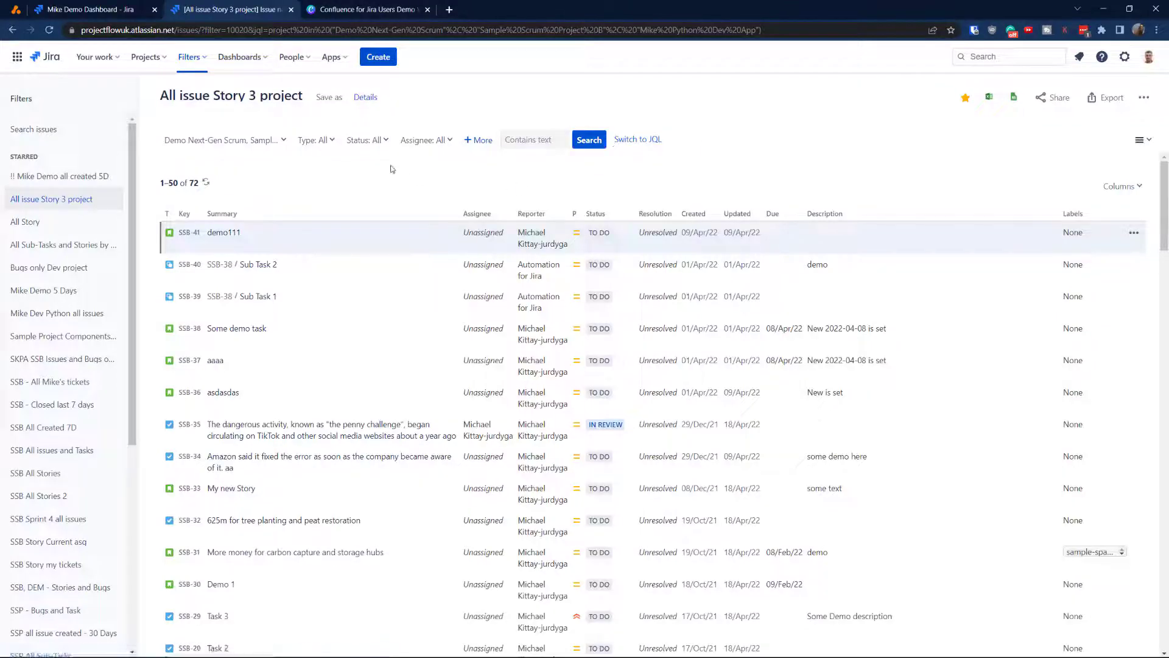
pyautogui.click(616, 140)
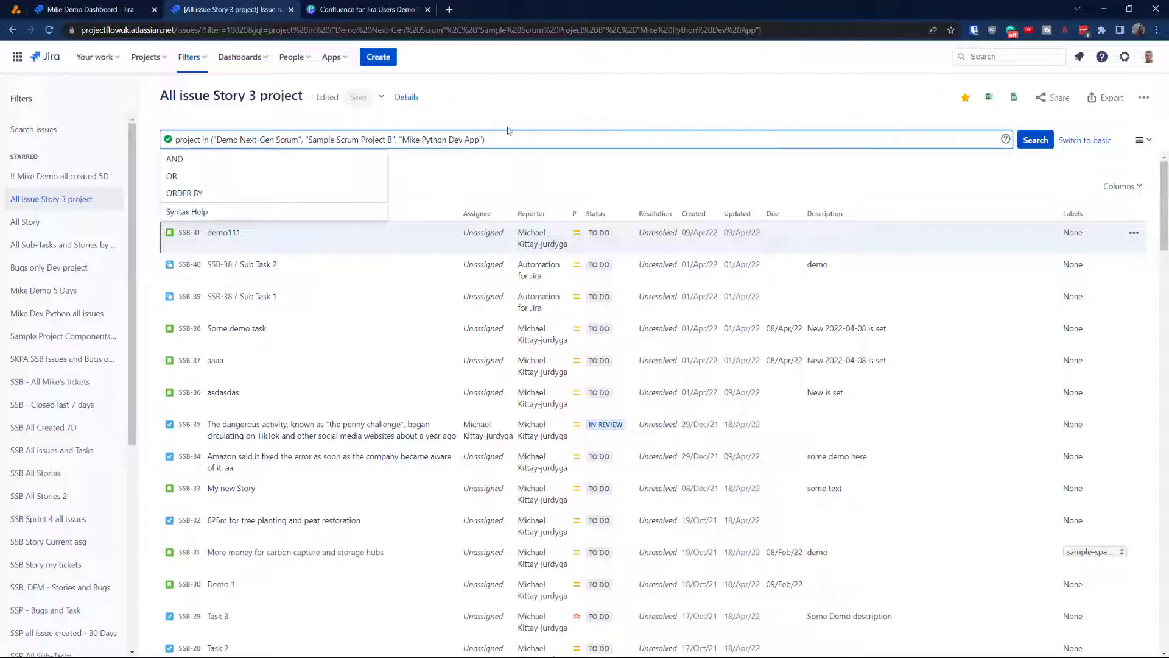
pyautogui.click(546, 114)
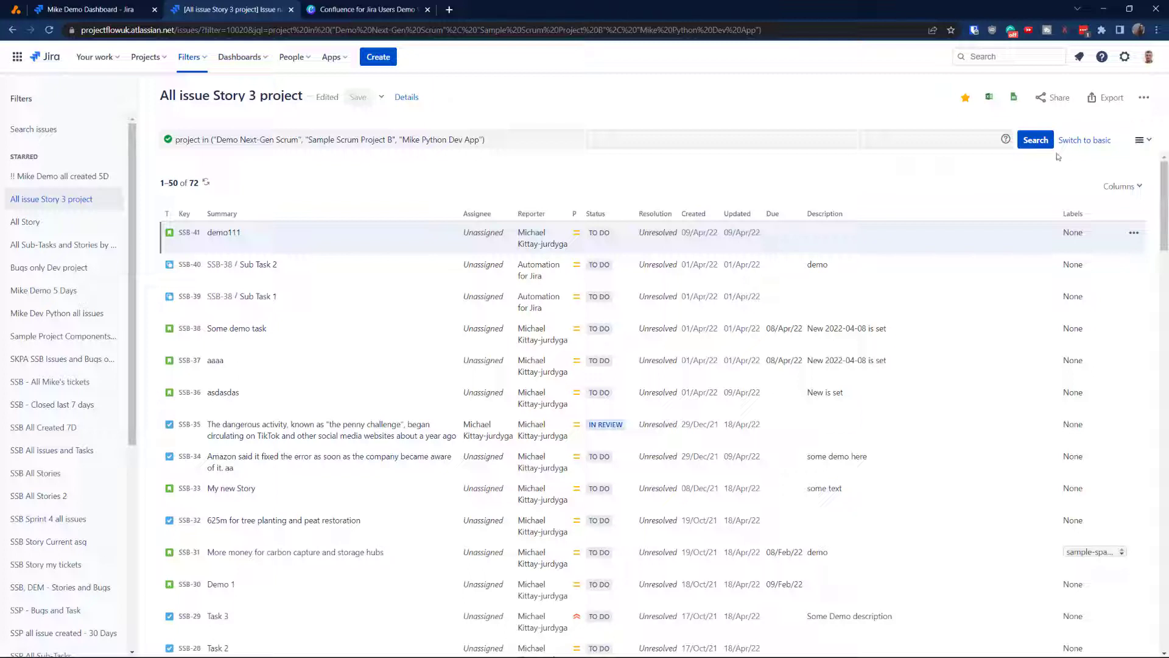
pyautogui.click(191, 57)
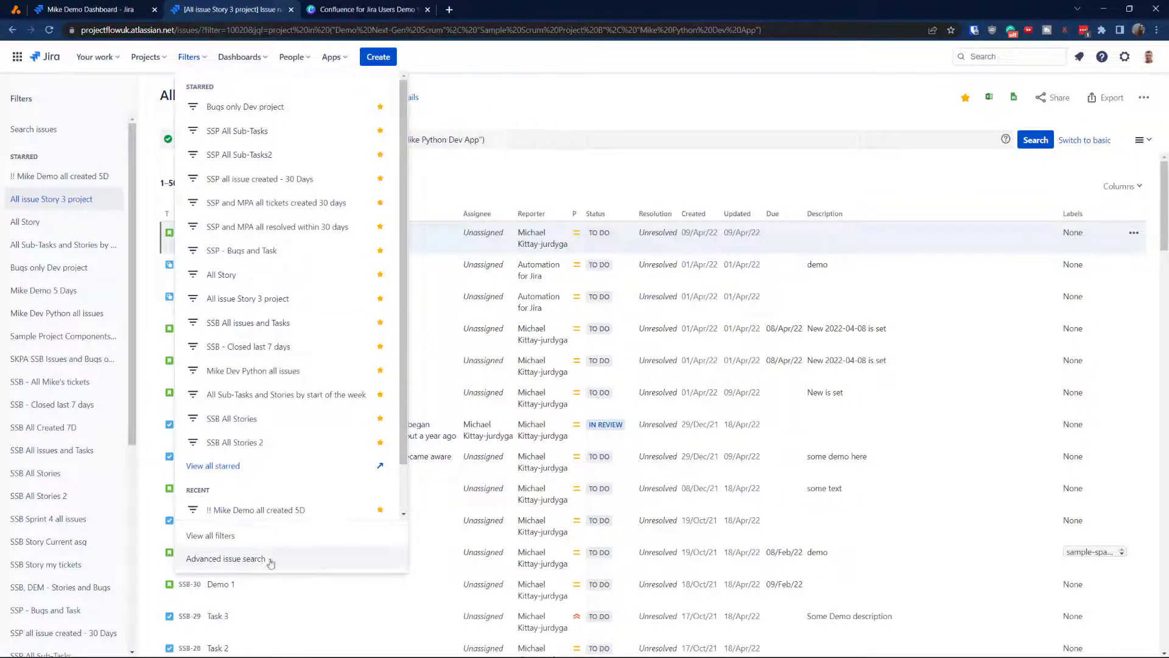
pyautogui.click(598, 102)
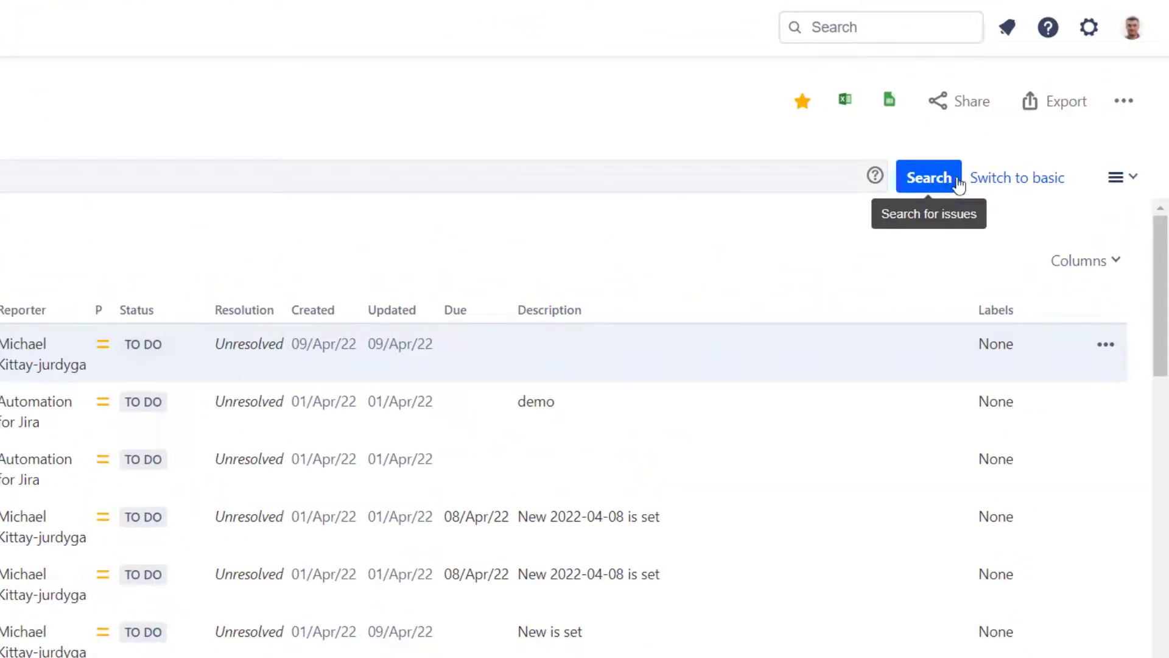
# - Start creating a dashboard gadget from the filter's issue list through its export options
pyautogui.click(1033, 105)
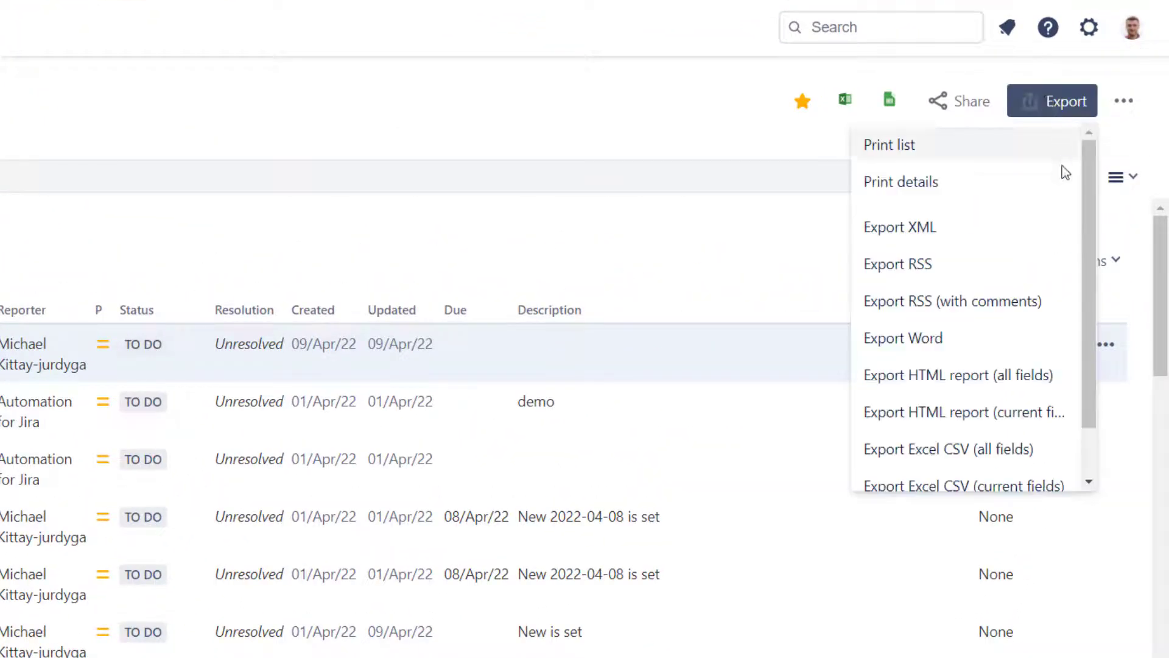
pyautogui.scroll(-1, 1084, 178)
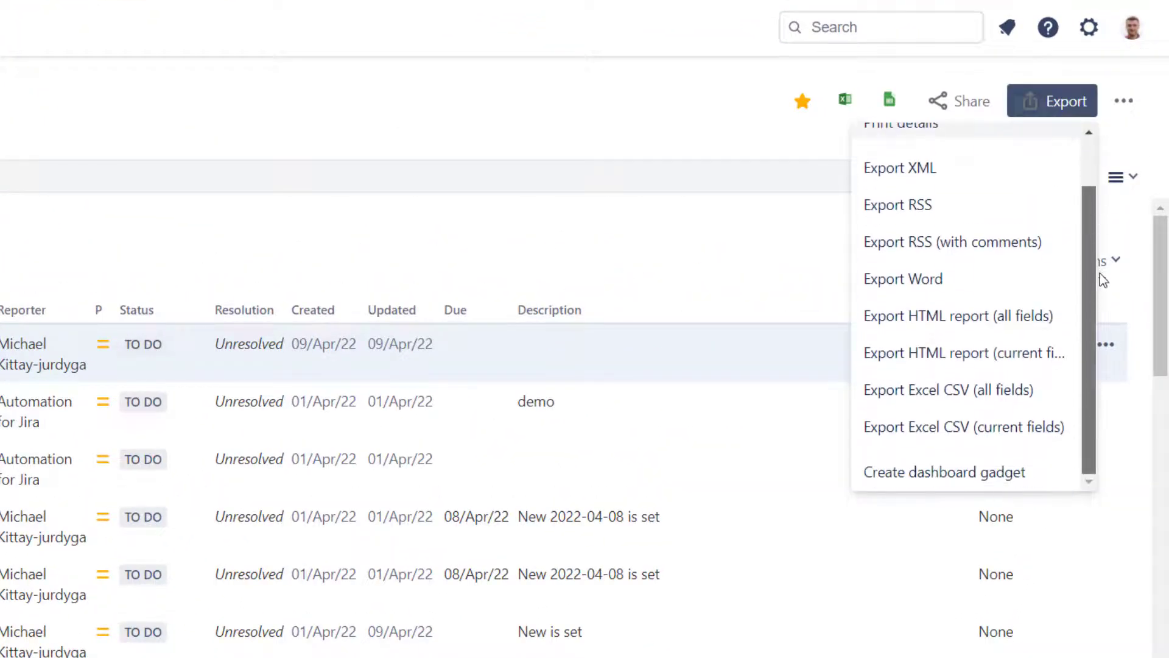
pyautogui.click(949, 474)
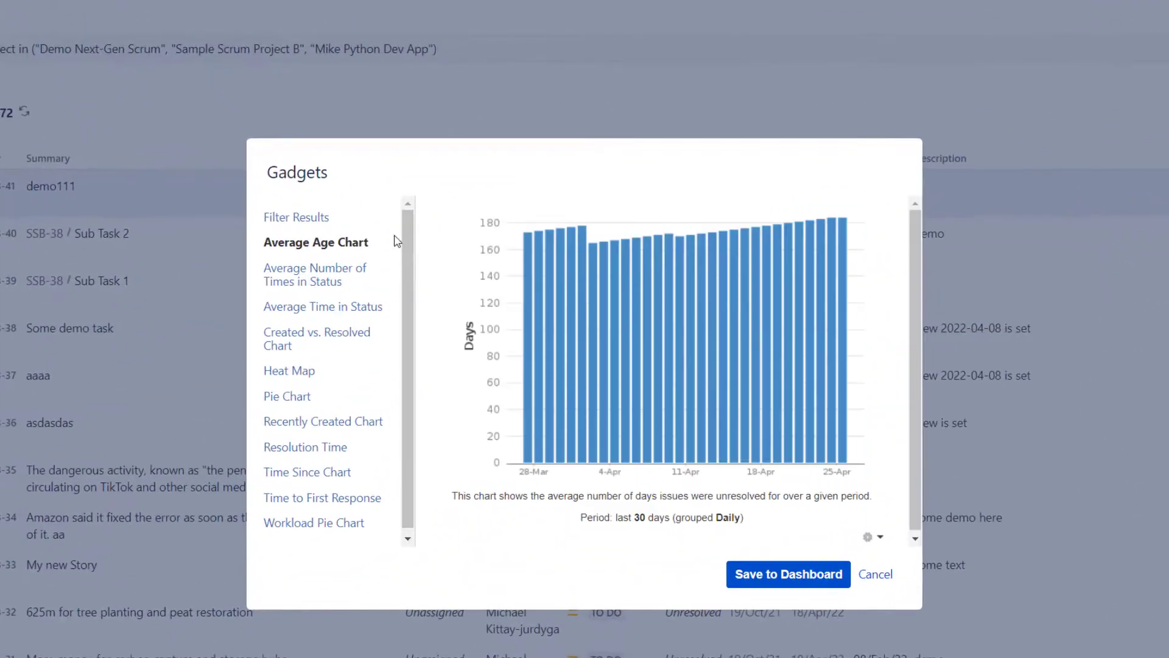
# - Preview the Filter Results, Heat Map, Pie Chart, Time Since Chart, Time to First Response and Workload Pie Chart gadgets, and examine the Pie Chart's settings
pyautogui.click(316, 219)
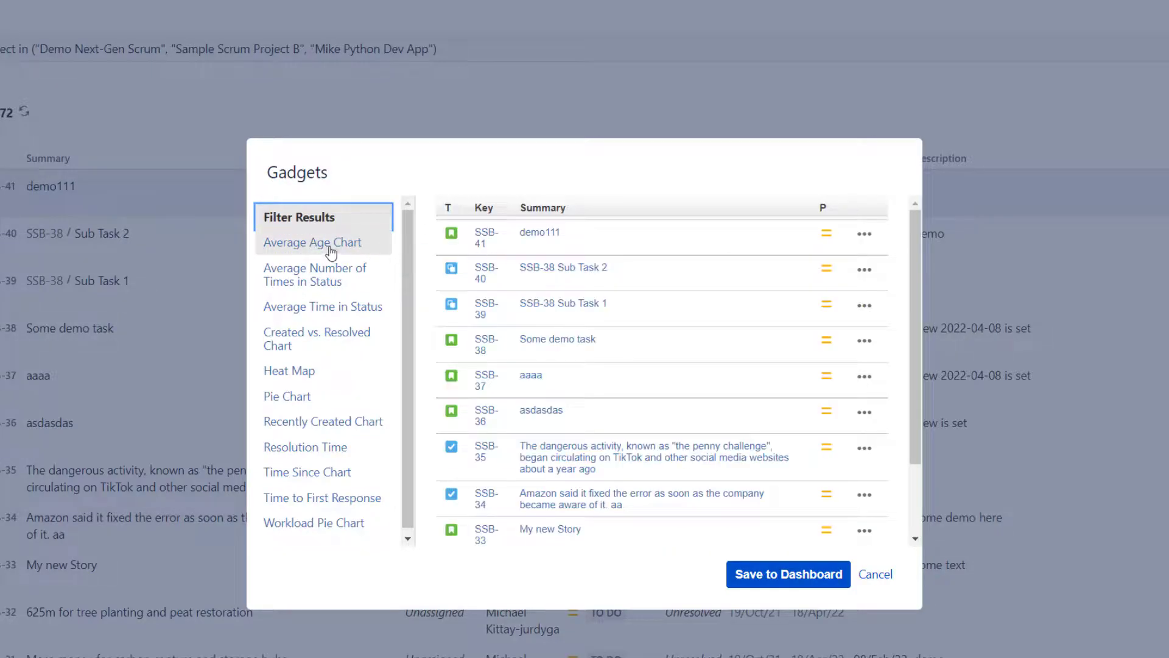
pyautogui.click(296, 373)
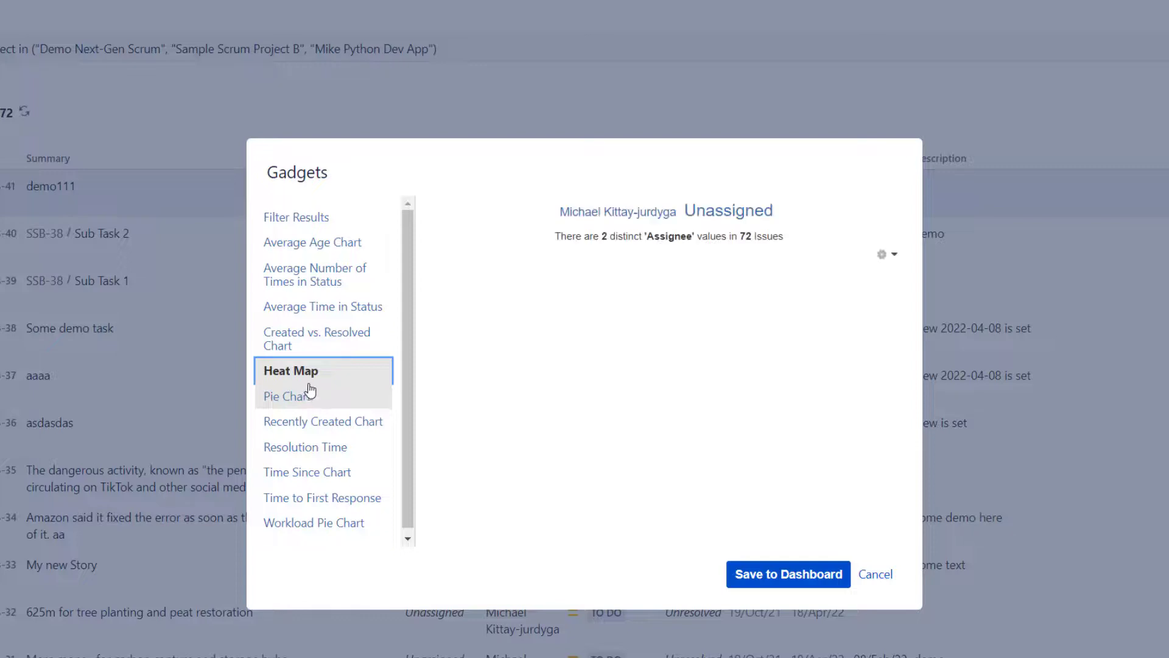
pyautogui.click(312, 398)
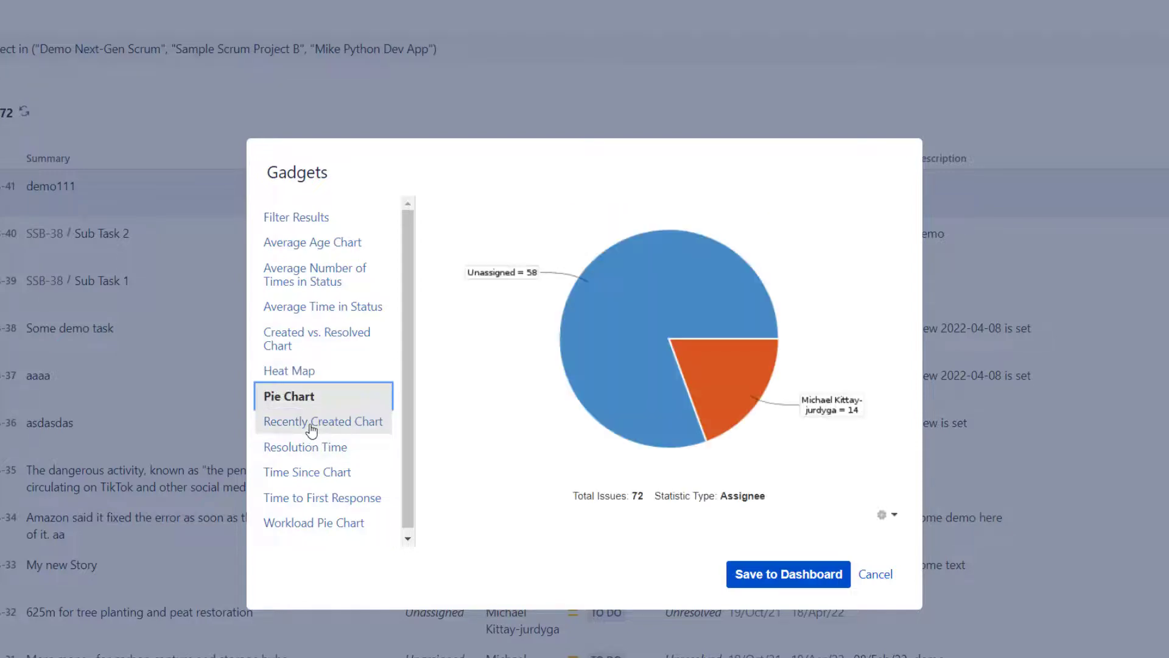
pyautogui.click(889, 515)
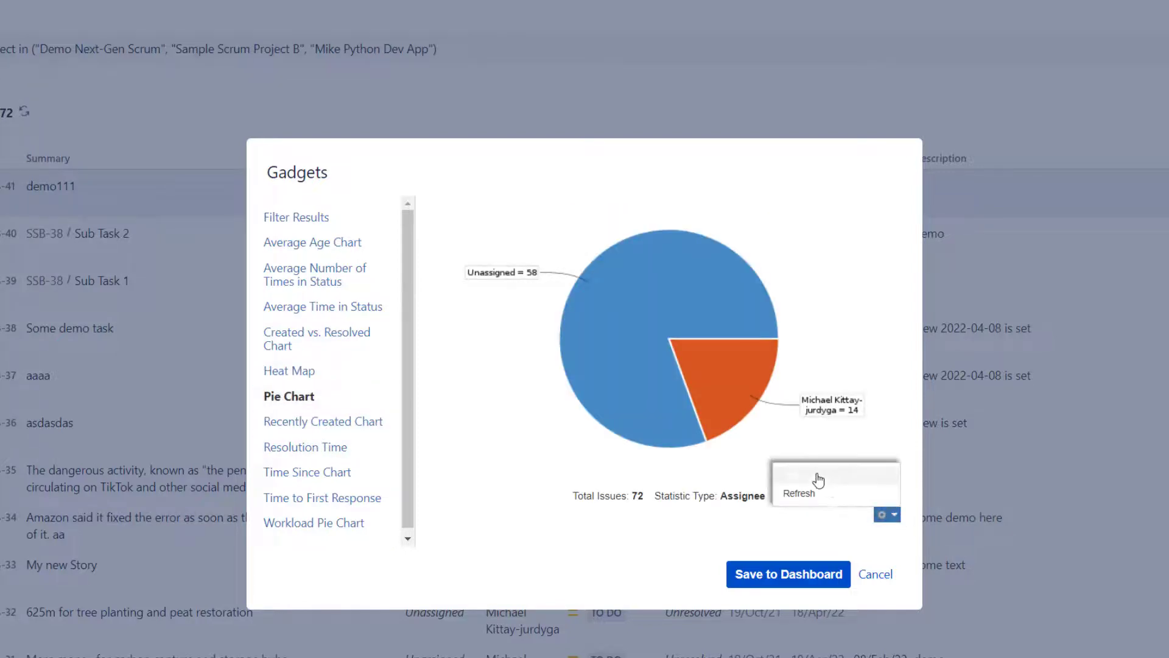
pyautogui.click(819, 480)
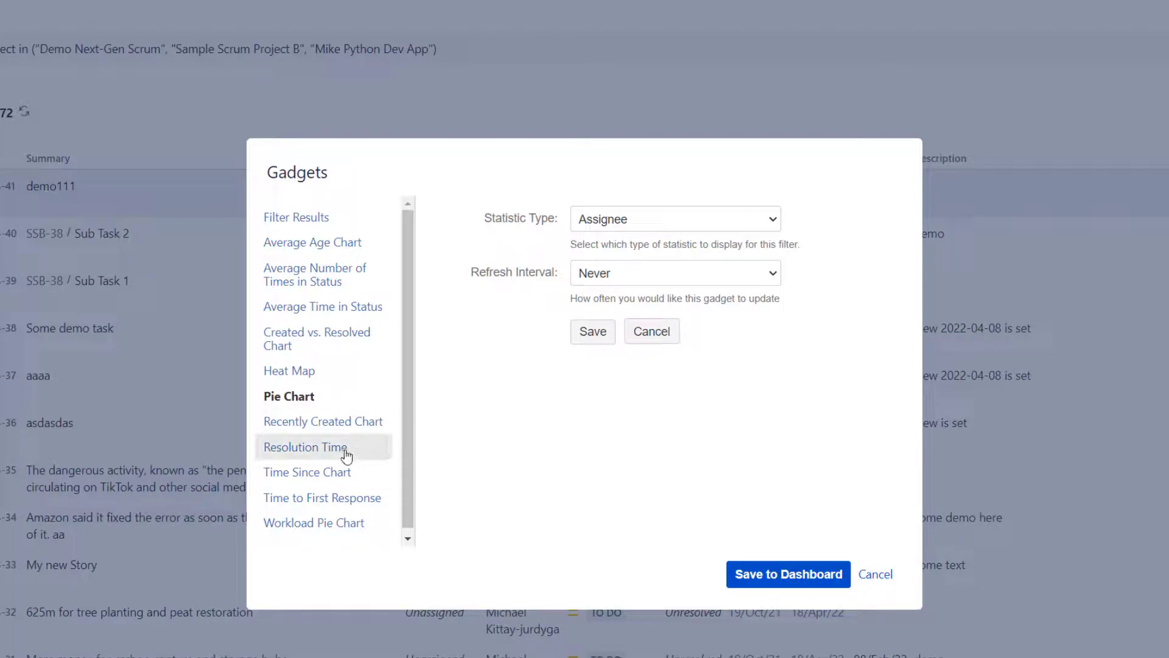
pyautogui.click(327, 480)
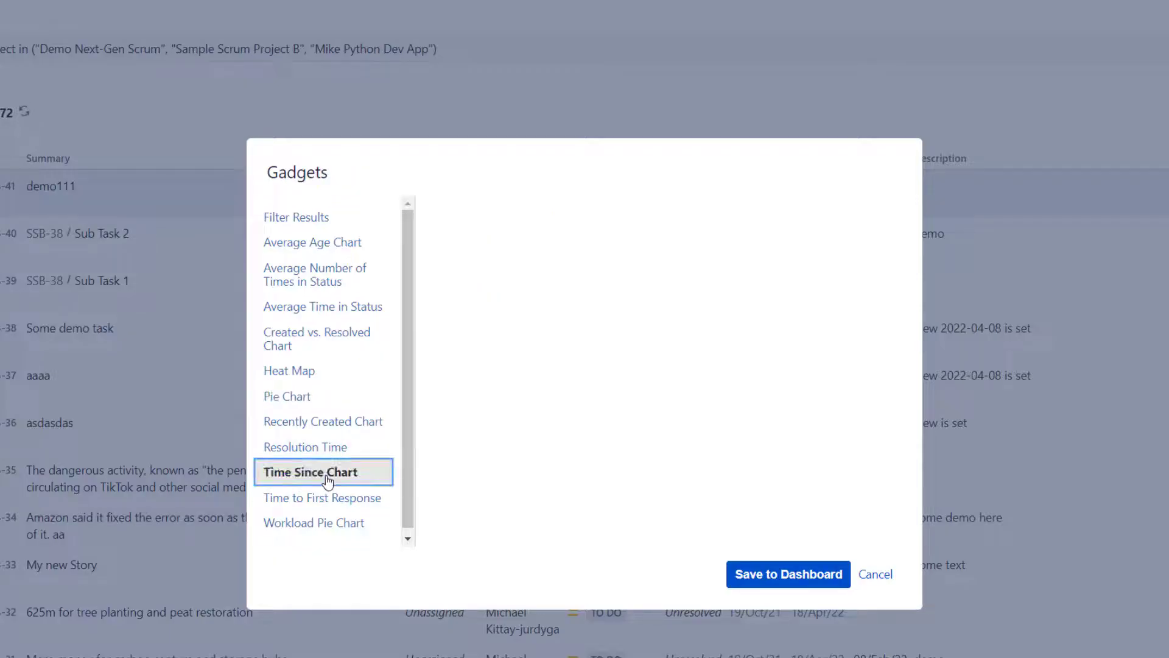
pyautogui.click(313, 510)
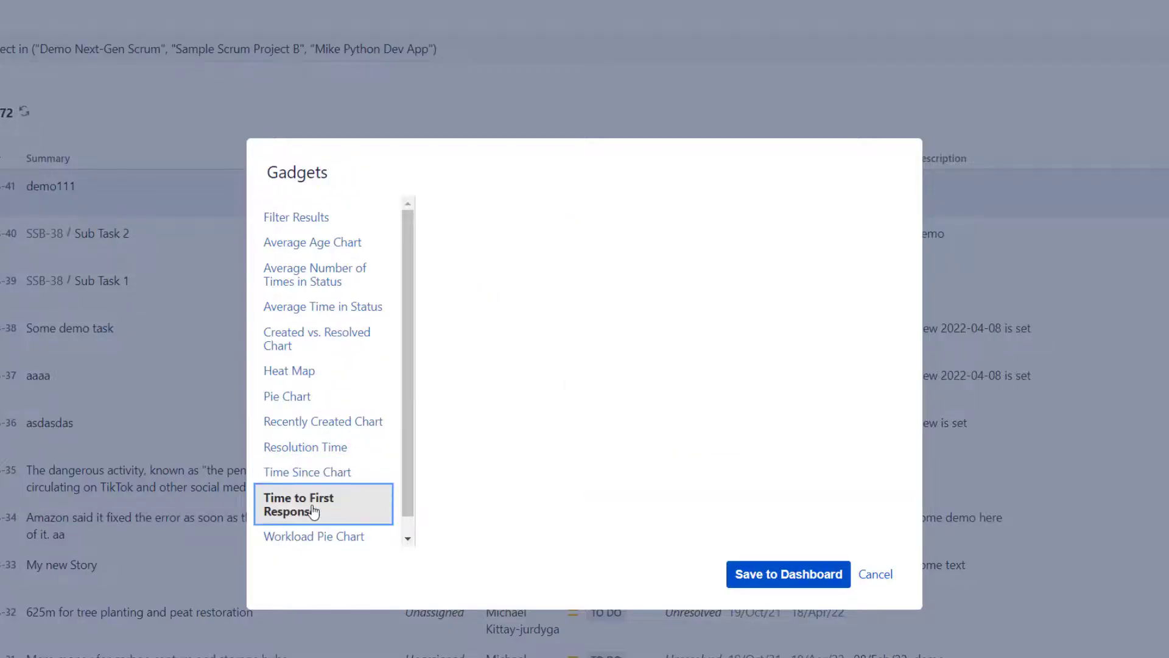
pyautogui.scroll(-1, 402, 435)
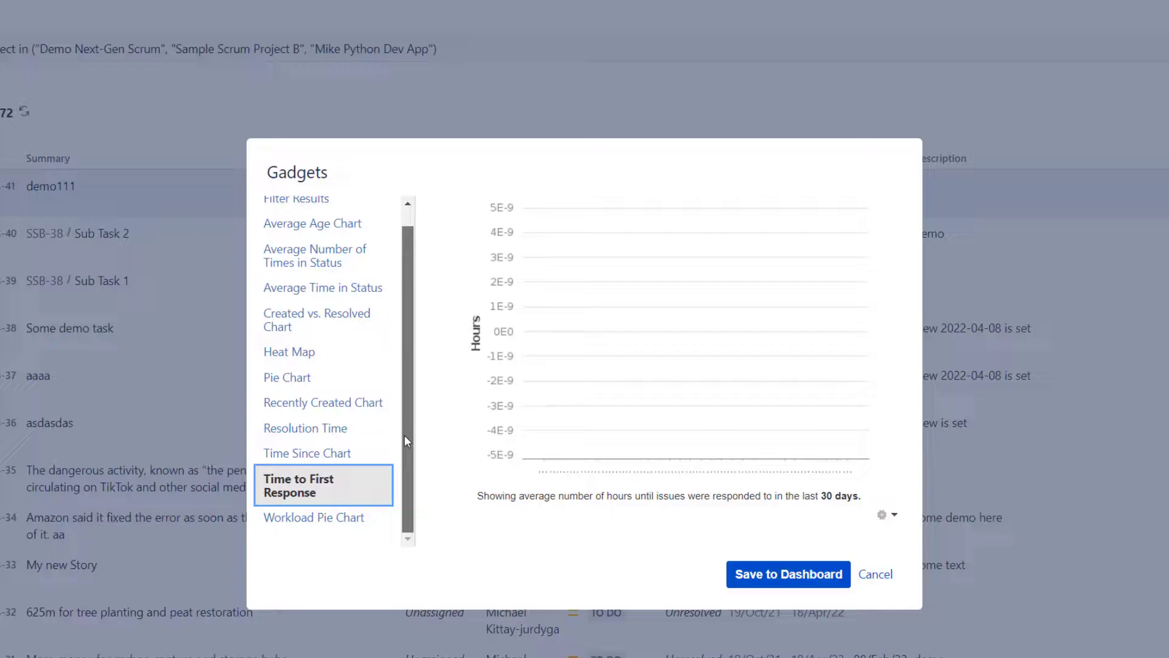
pyautogui.click(324, 522)
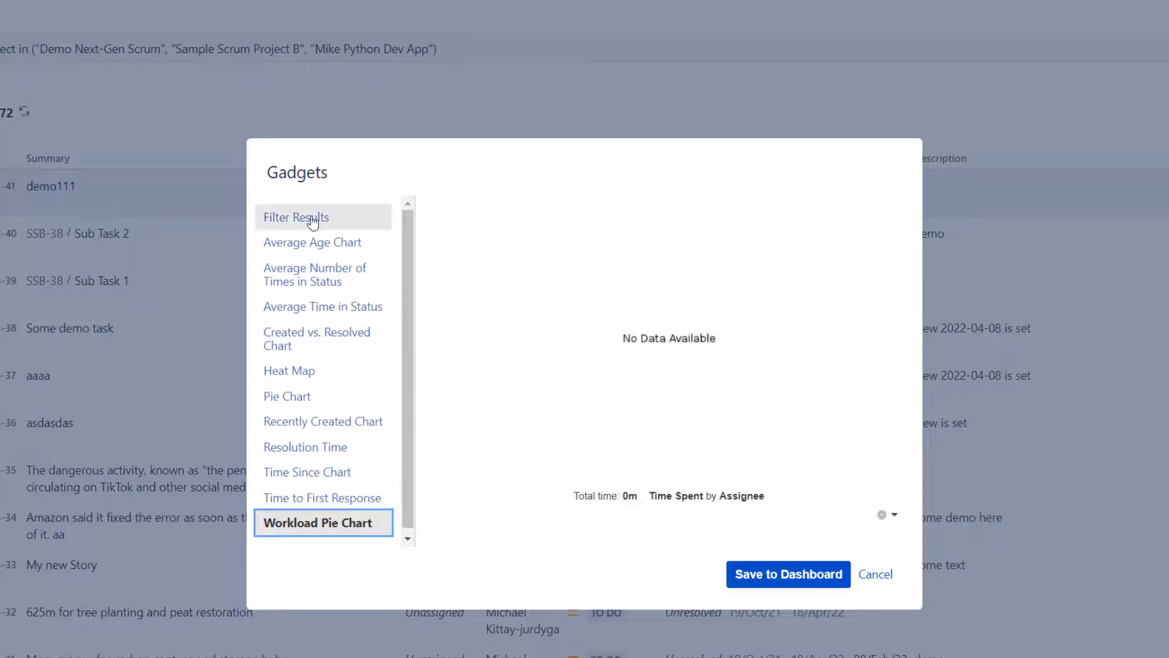
# - Save the Average Age Chart gadget to the Mike Demo Dashboard with the filter name Av Chart
pyautogui.click(307, 242)
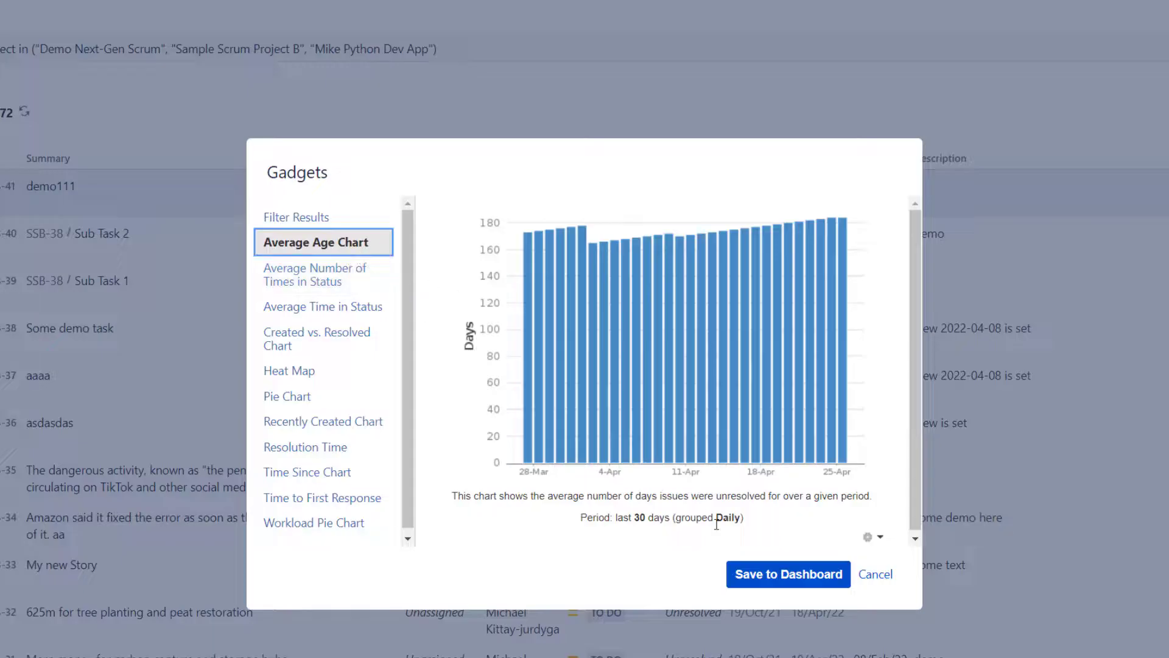
pyautogui.click(789, 581)
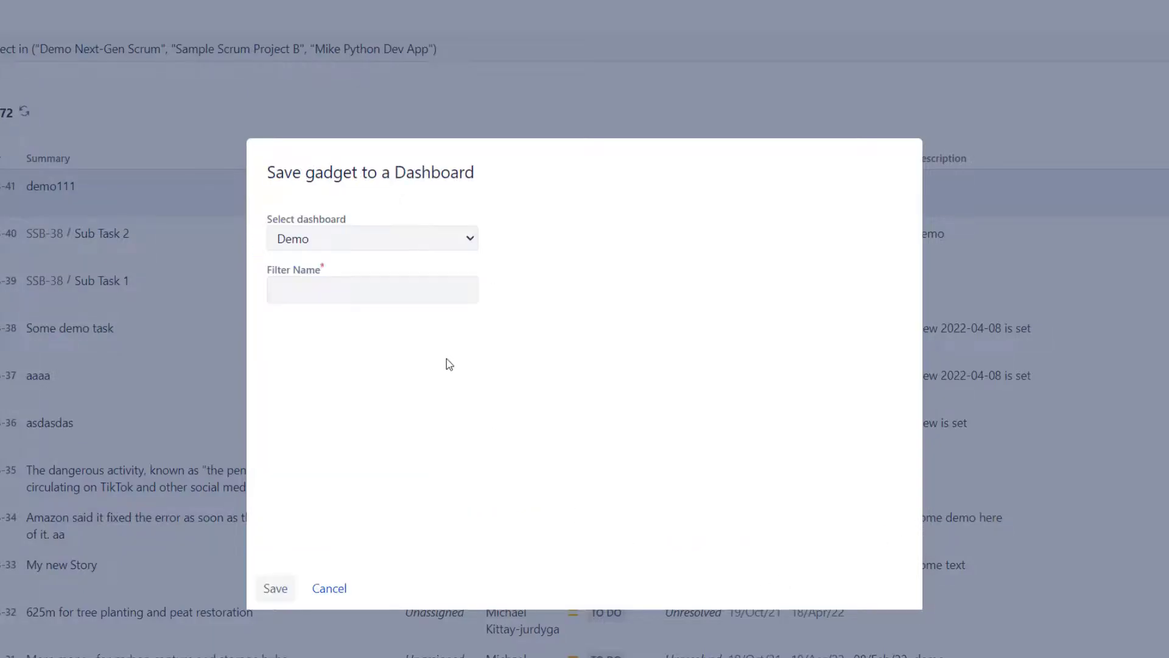
pyautogui.click(357, 238)
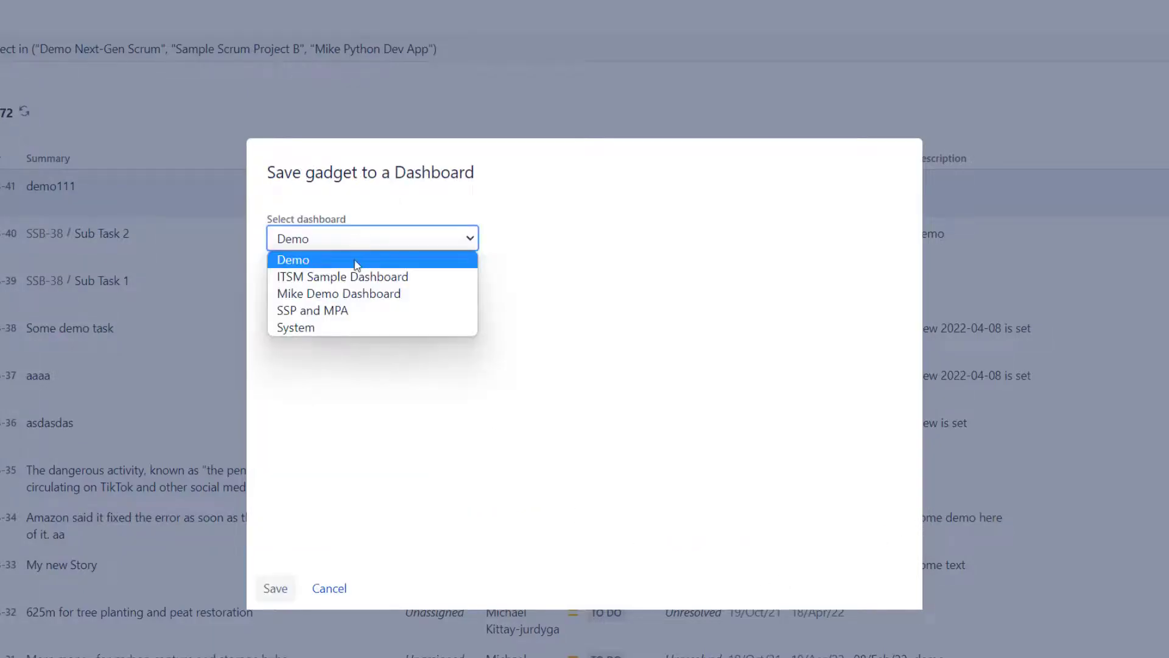
pyautogui.click(351, 295)
pyautogui.click(319, 285)
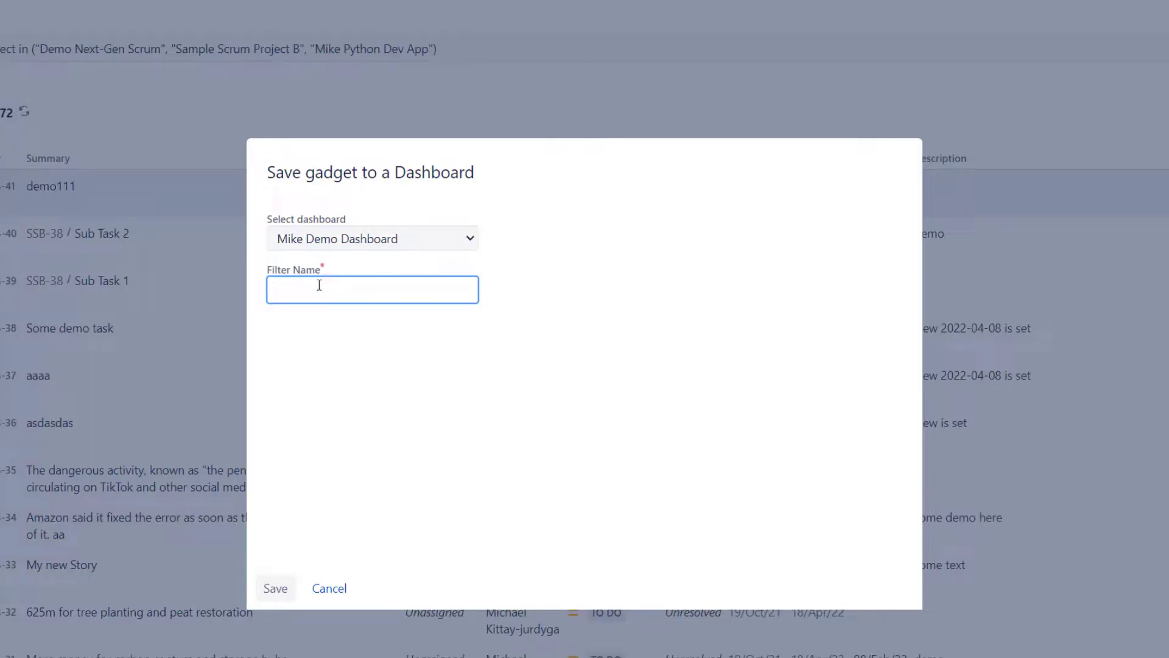
pyautogui.write('Av Chart')
pyautogui.click(281, 588)
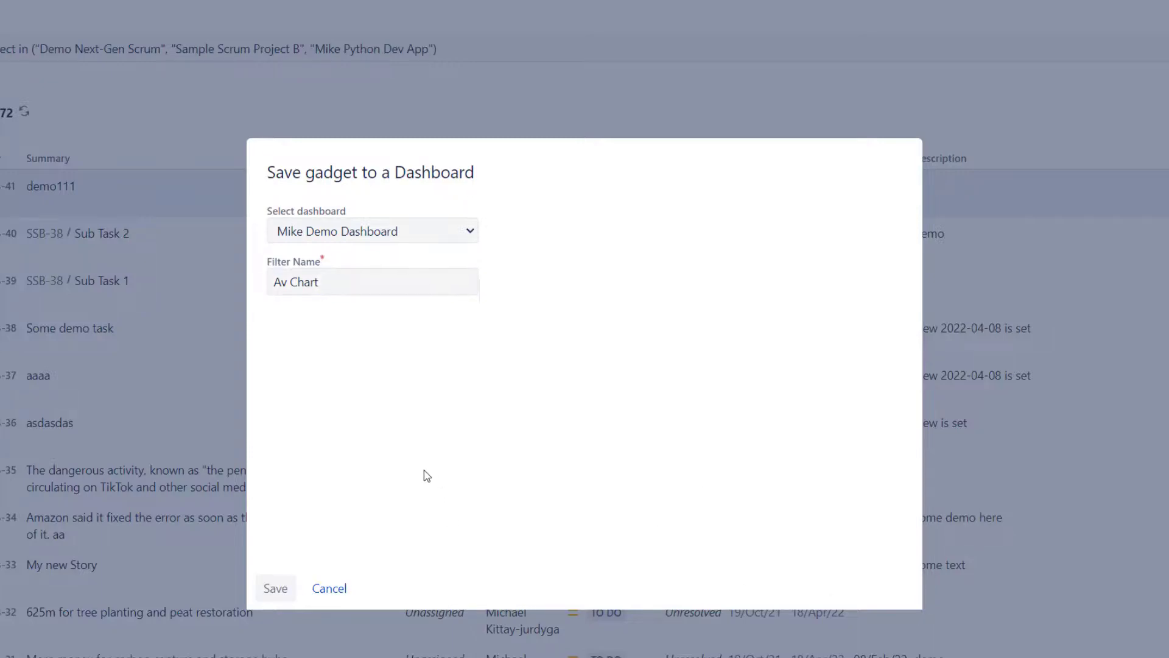